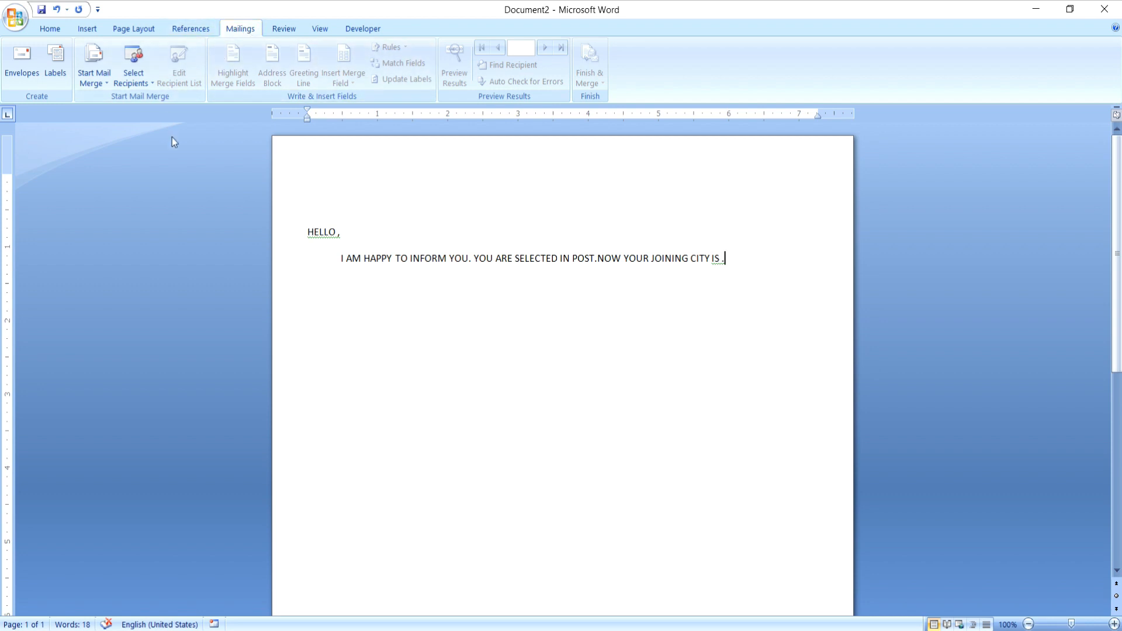
Open a new, blank recipient list, examine its available columns, and dismiss it without saving.
click(139, 82)
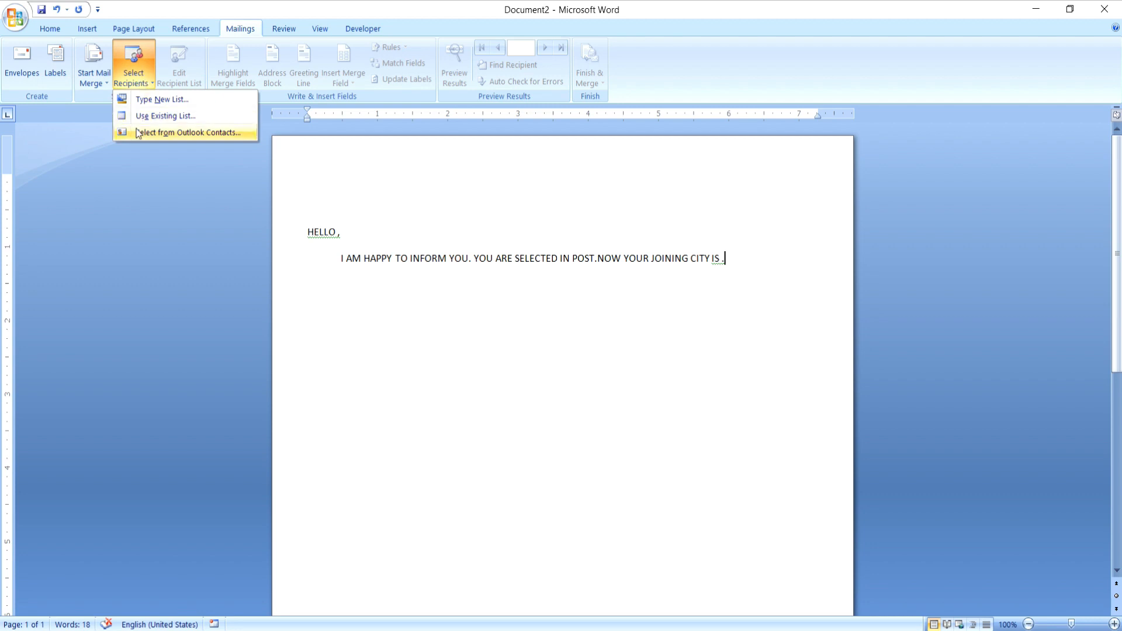
click(145, 101)
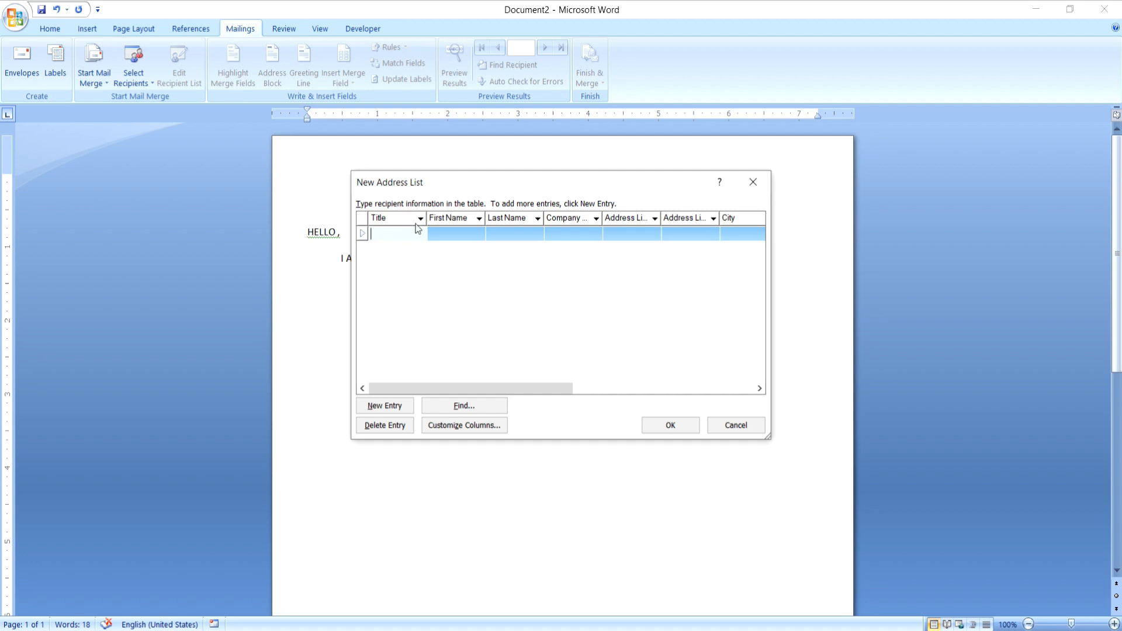
click(452, 231)
click(522, 235)
click(578, 238)
click(652, 234)
click(696, 231)
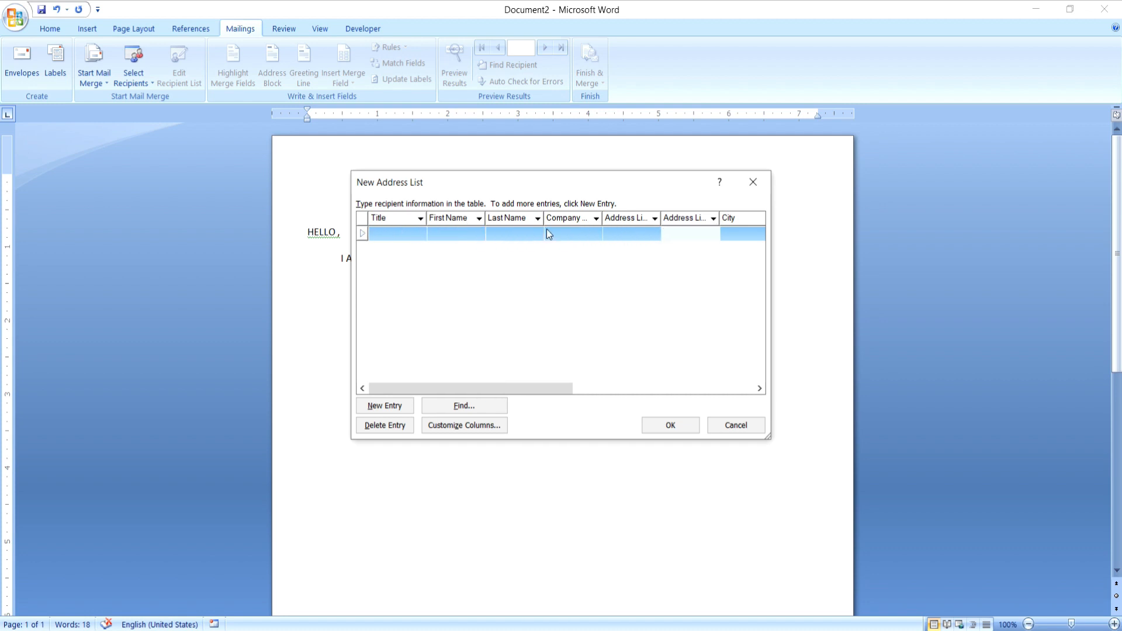
click(521, 233)
click(560, 235)
click(621, 232)
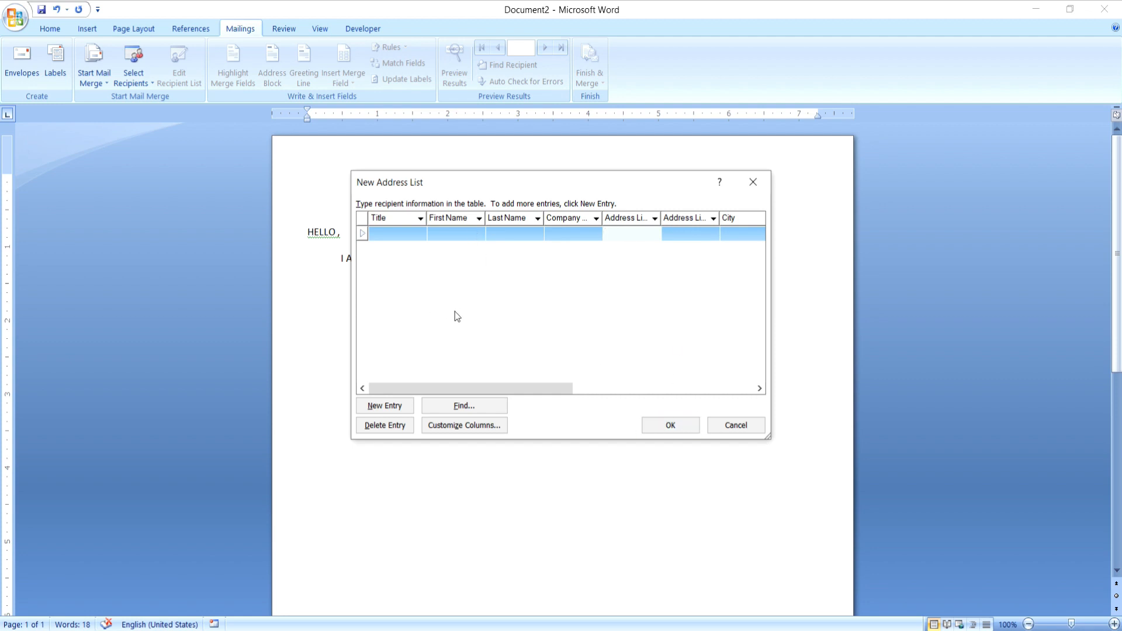
click(753, 181)
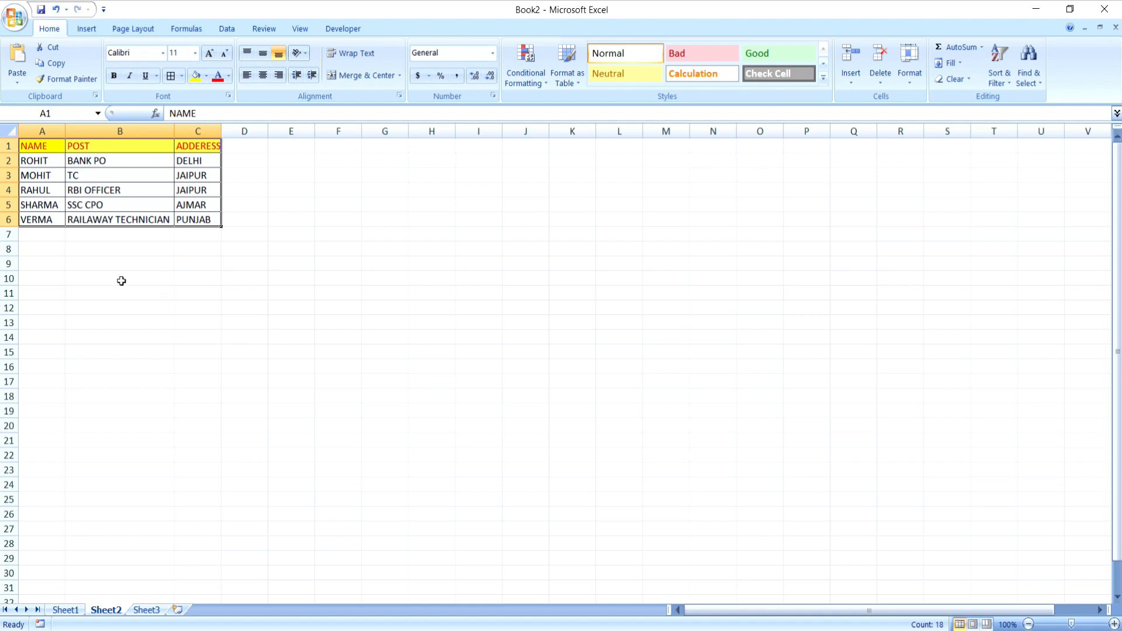
Examine the NAME, POST and ADDERESS table on Sheet2 of the Book2 workbook in Excel.
click(149, 303)
drag(288, 281, 35, 146)
click(158, 337)
drag(289, 310, 41, 146)
click(197, 366)
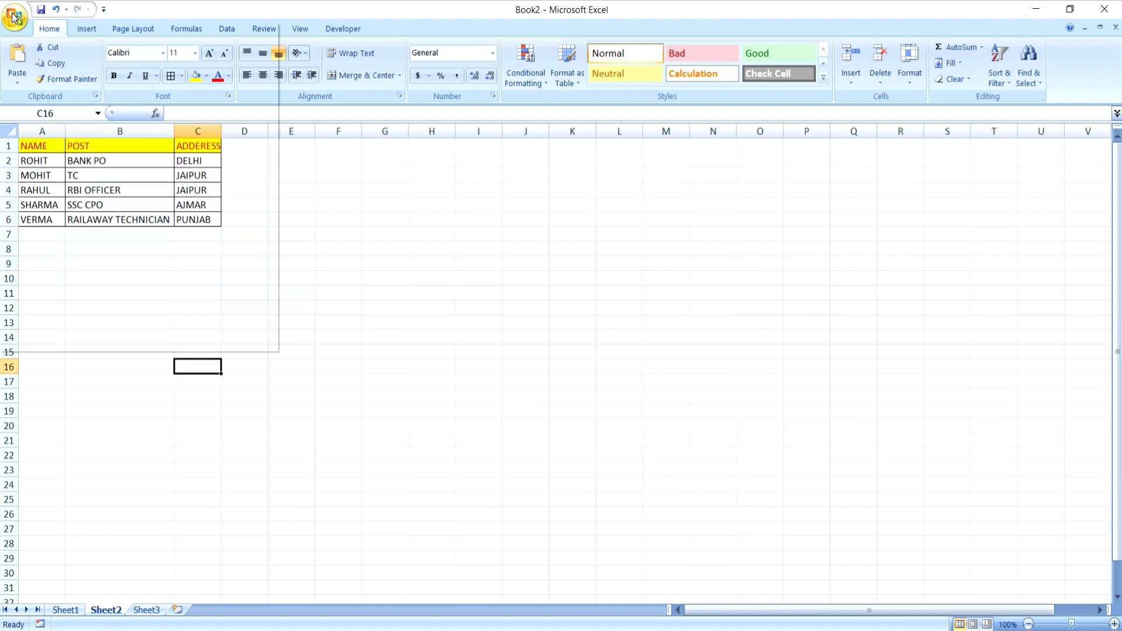
click(14, 17)
click(47, 149)
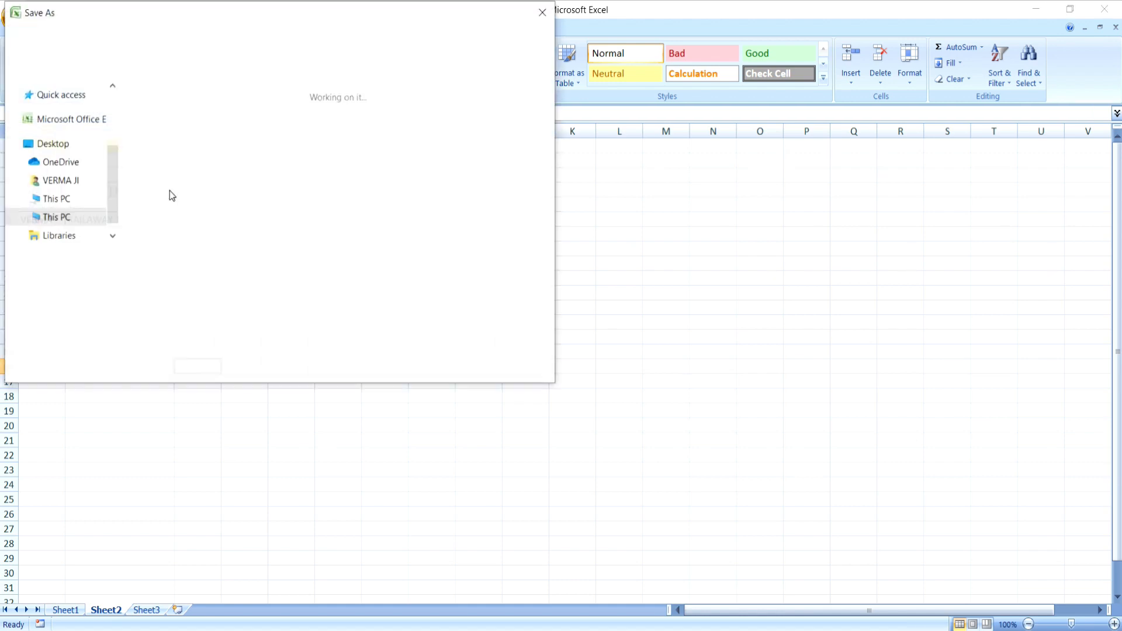
drag(115, 186, 111, 106)
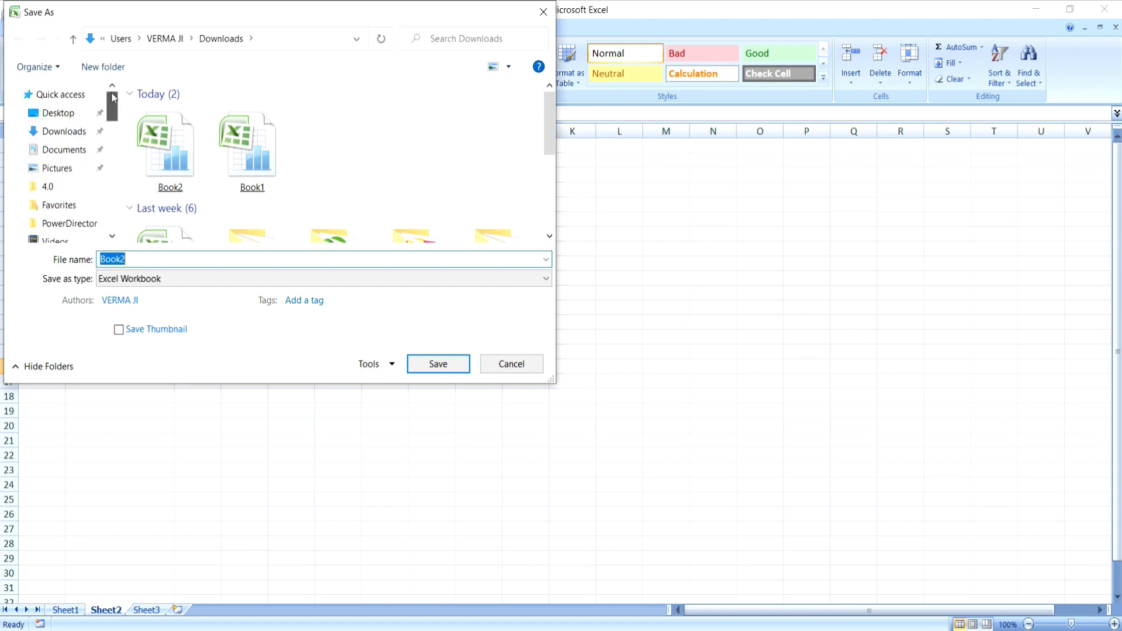
click(64, 132)
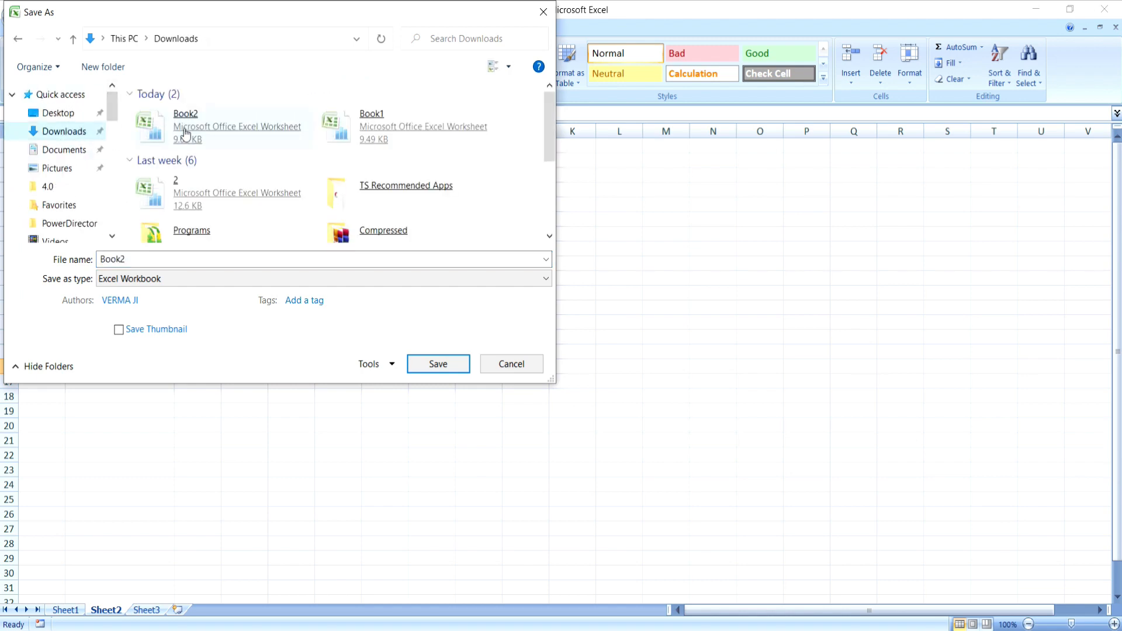
click(437, 364)
click(658, 329)
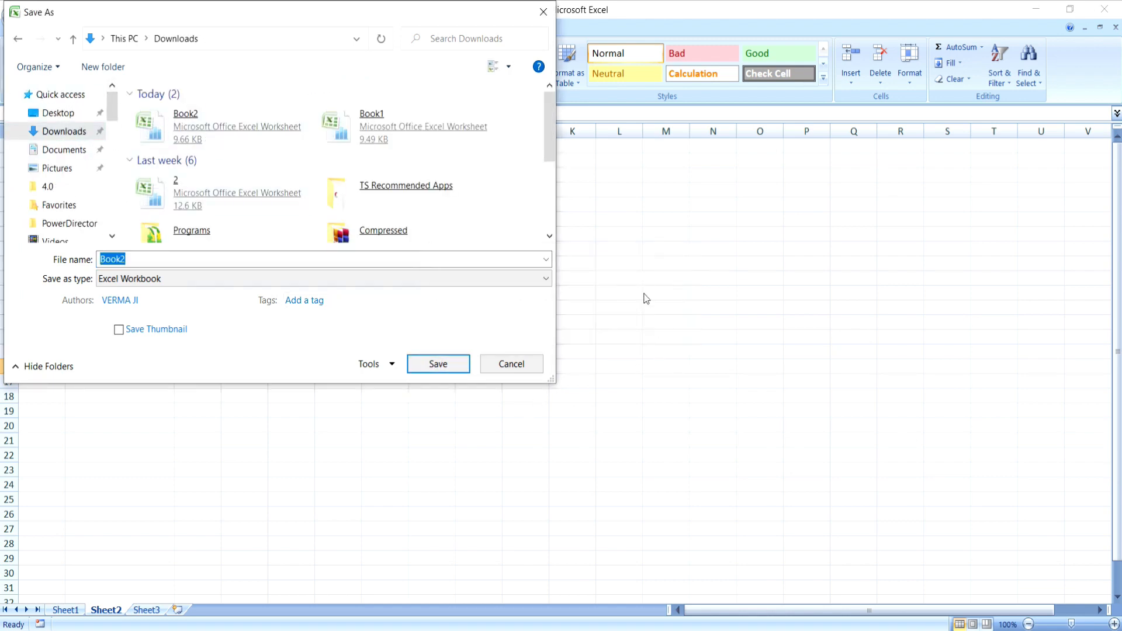
click(543, 13)
Switch to the Word letter and choose the existing Book2 workbook in Downloads as the mail merge recipient source.
click(698, 579)
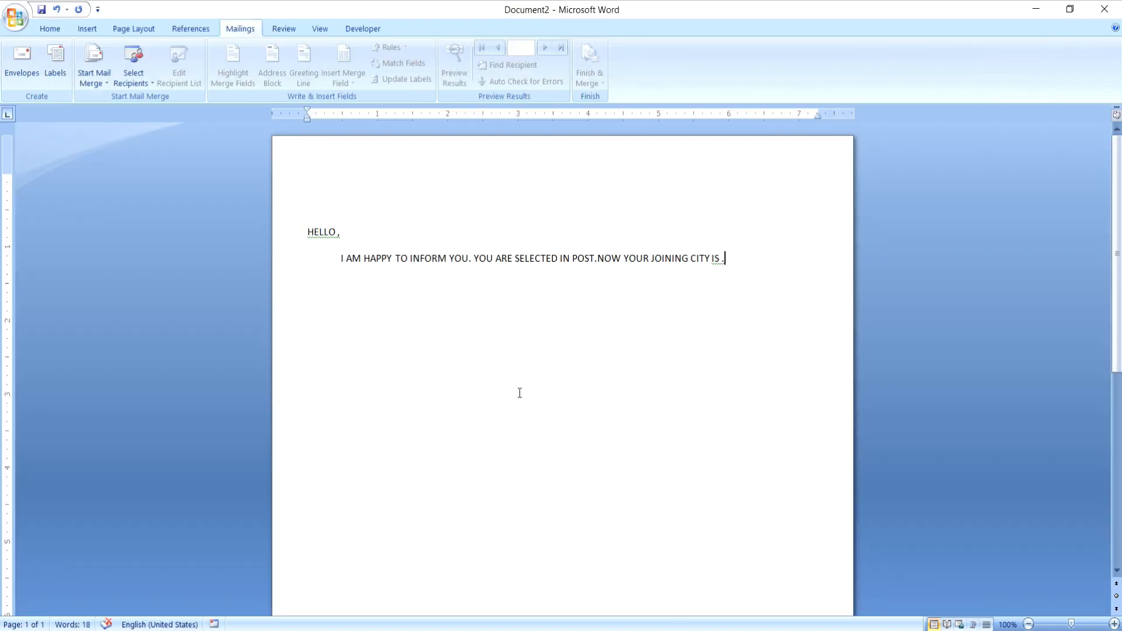
click(128, 82)
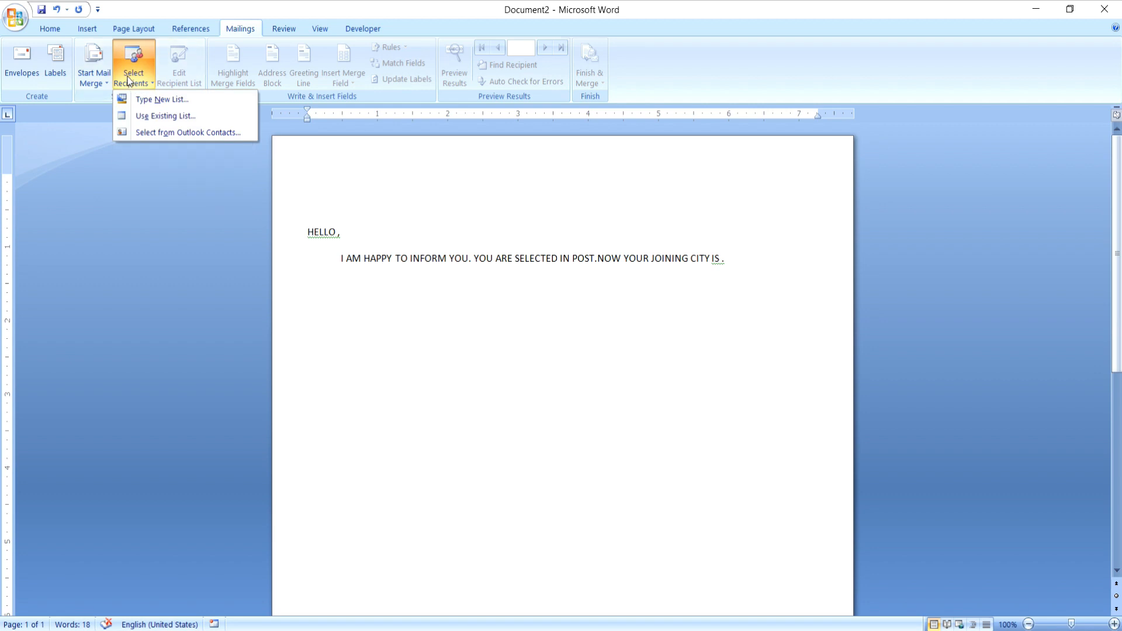
click(169, 119)
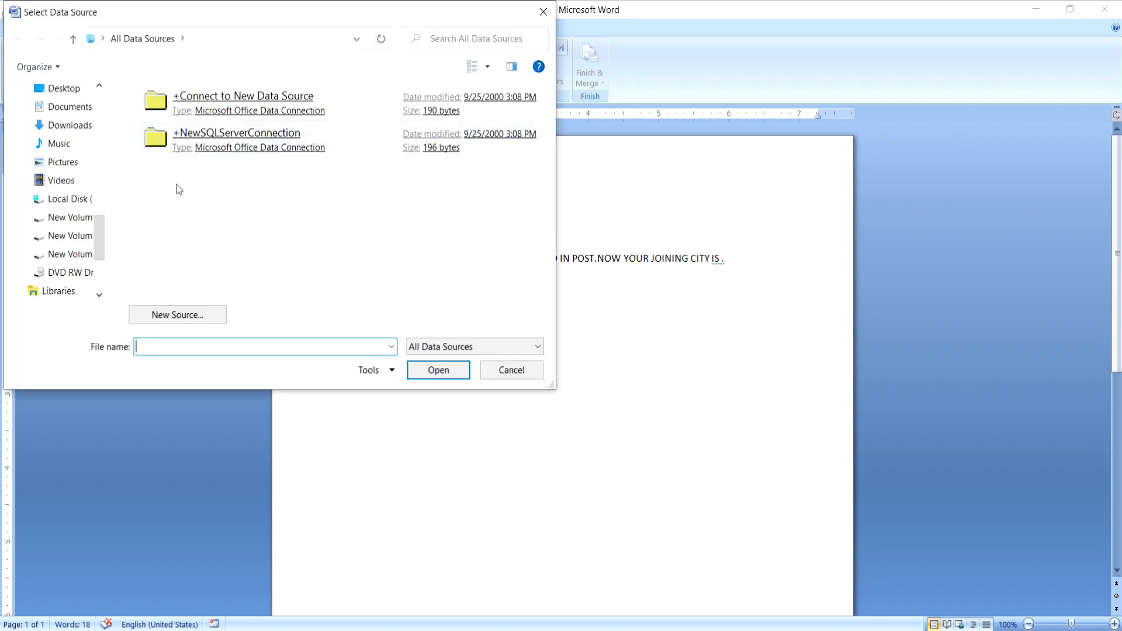
scroll(88, 233, up, 10)
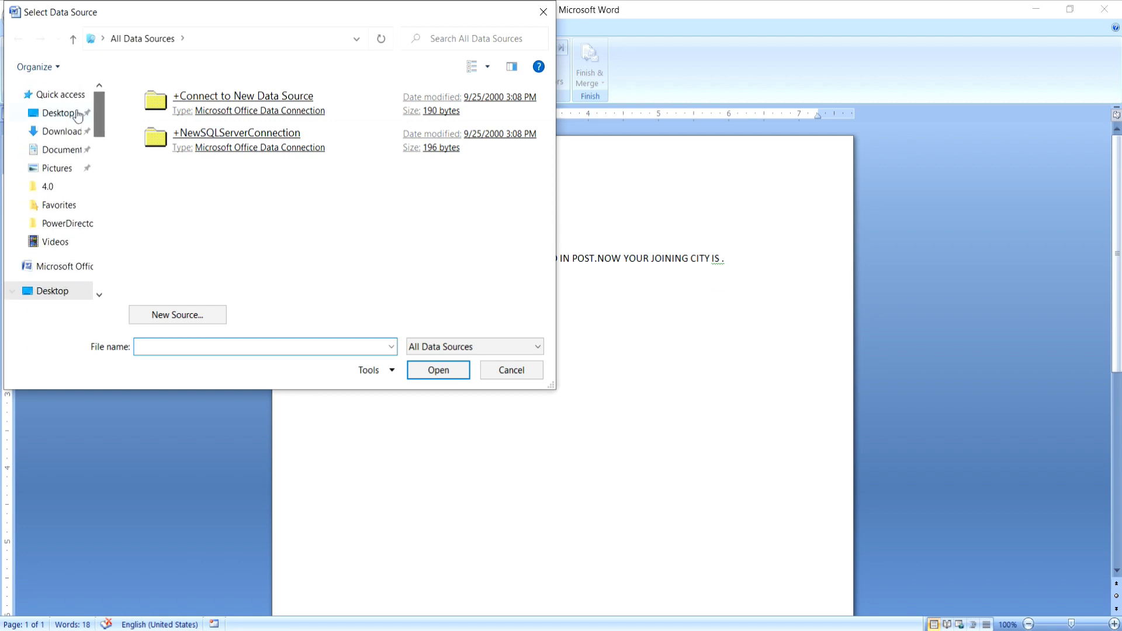
click(59, 131)
click(189, 139)
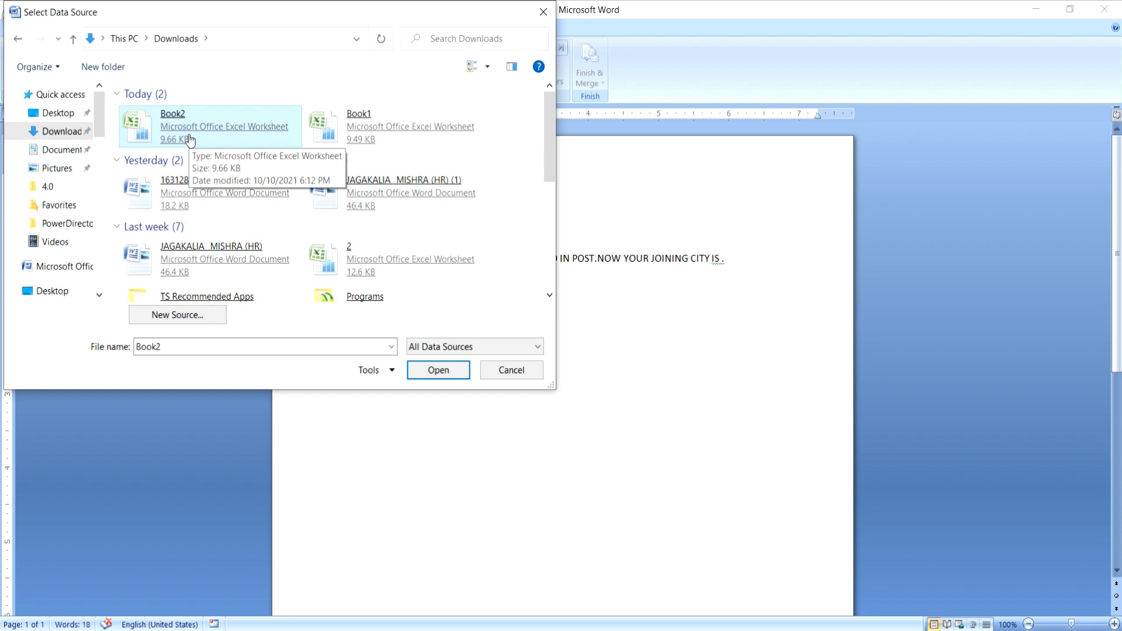
double_click(190, 140)
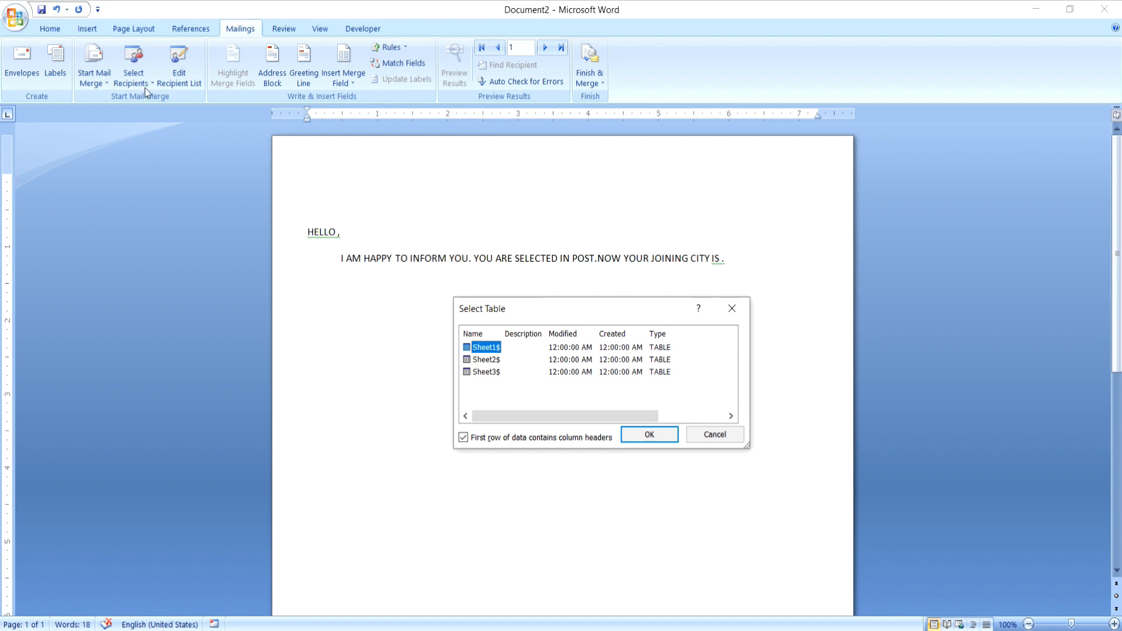
Check which sheet of the Excel workbook holds the recipients, and use Sheet2$ as the merge table.
drag(552, 310, 389, 189)
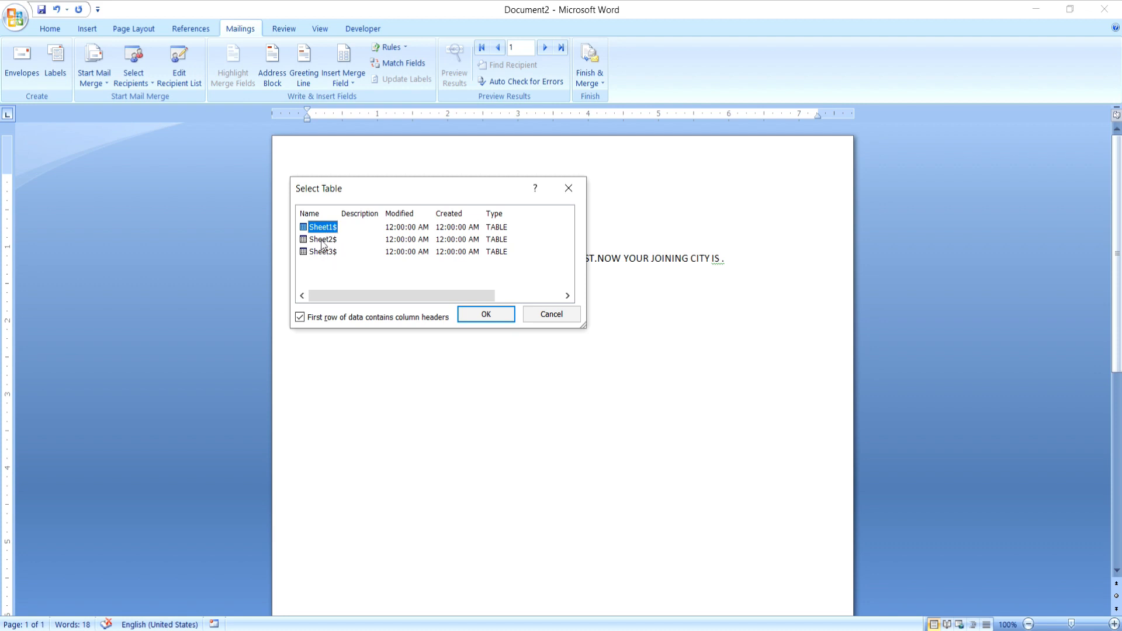
key(alt+Tab)
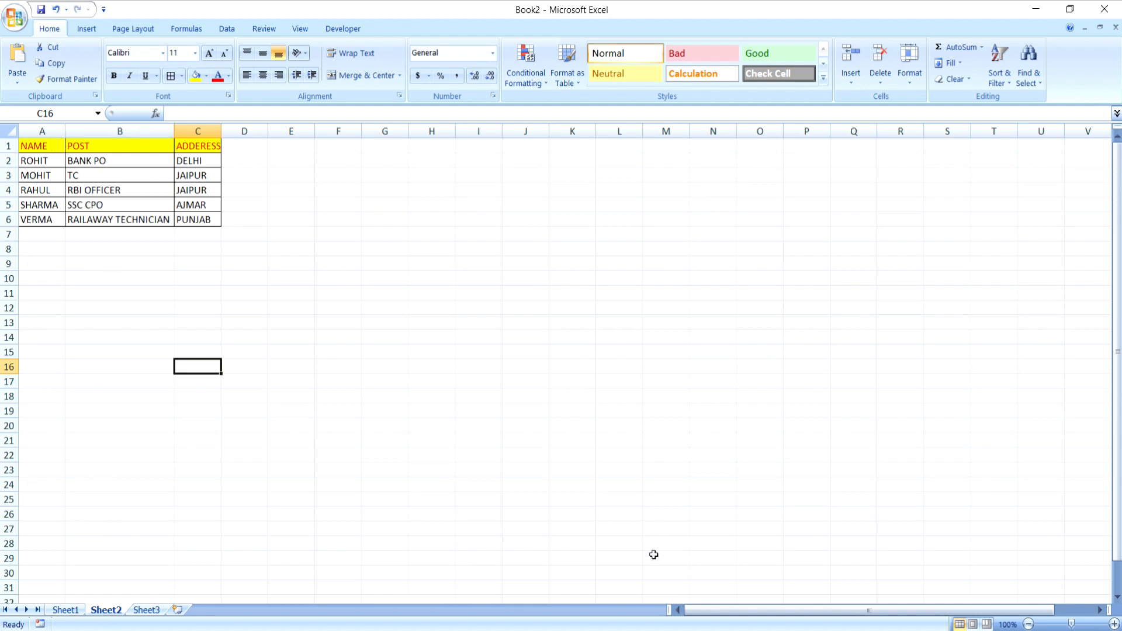
key(alt+Tab)
click(325, 239)
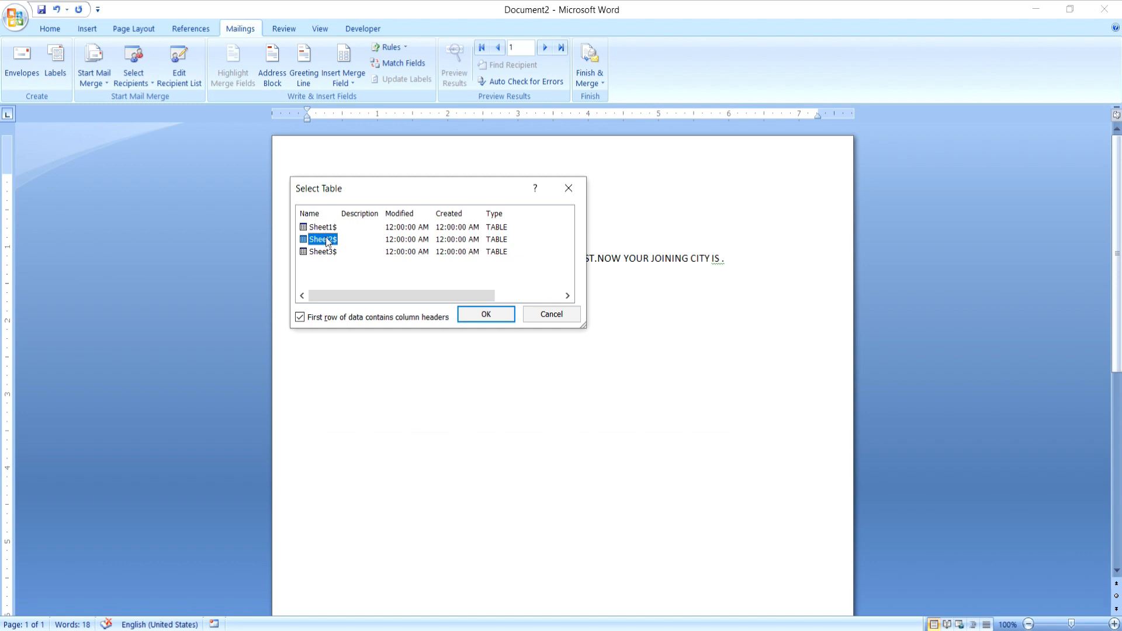
click(486, 312)
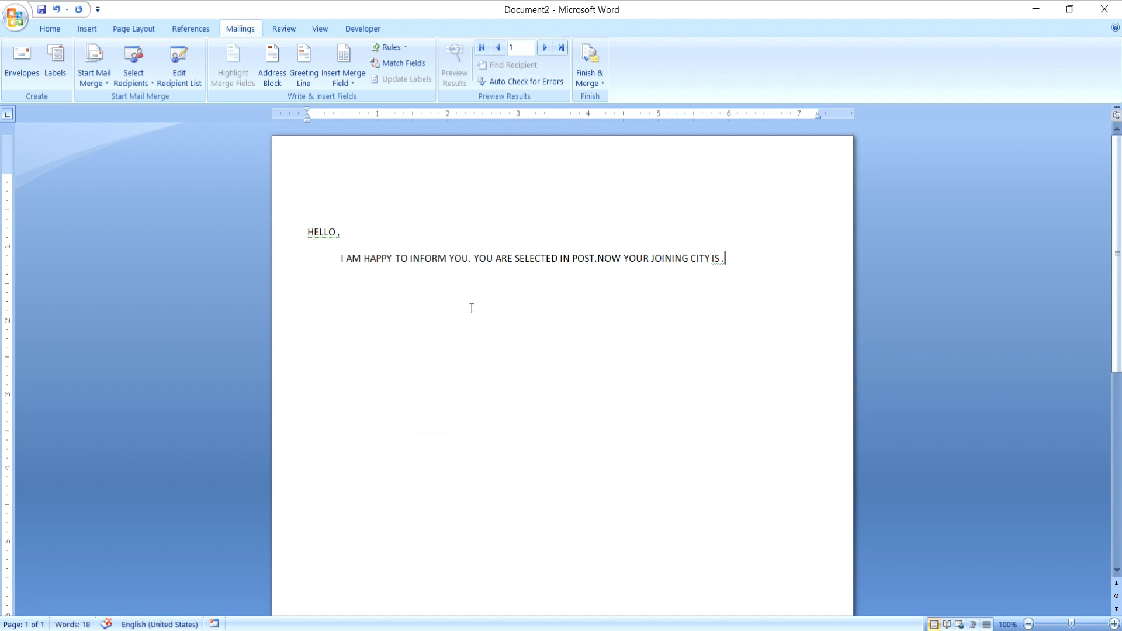
Add an empty line above the HELLO greeting and insert the NAME_ merge field on the letter's first line.
click(304, 224)
key(Return)
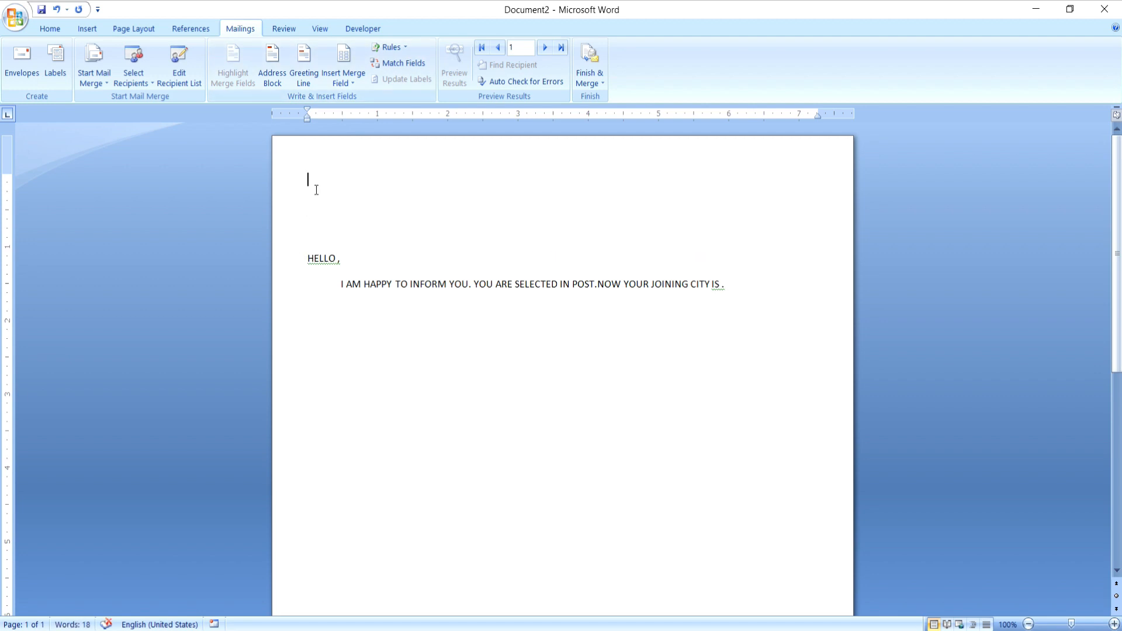
click(311, 197)
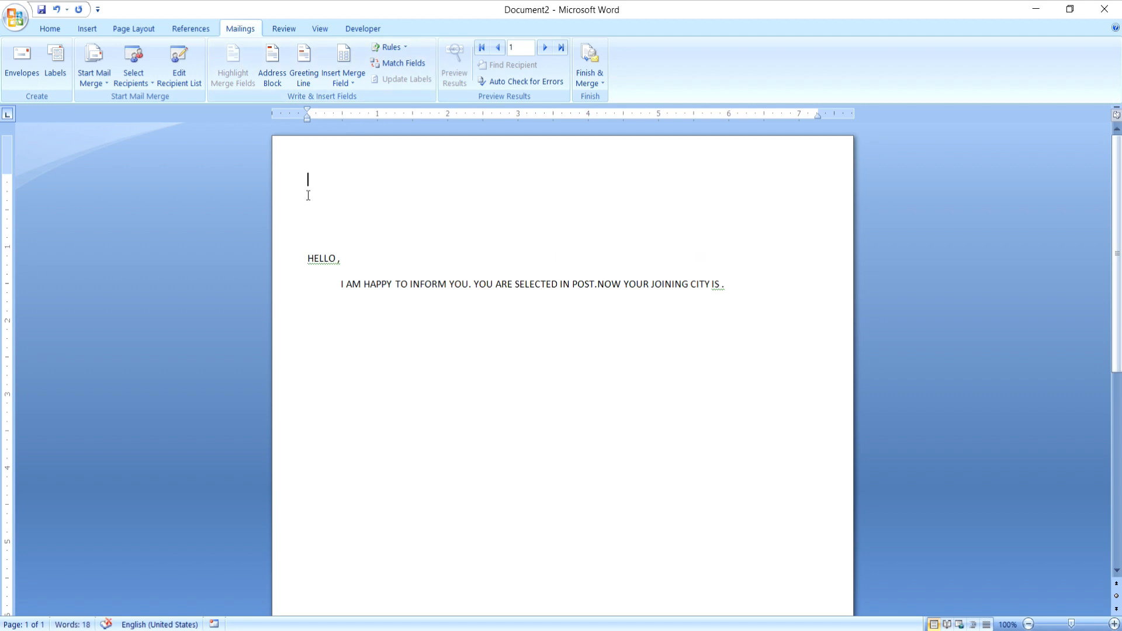
click(350, 81)
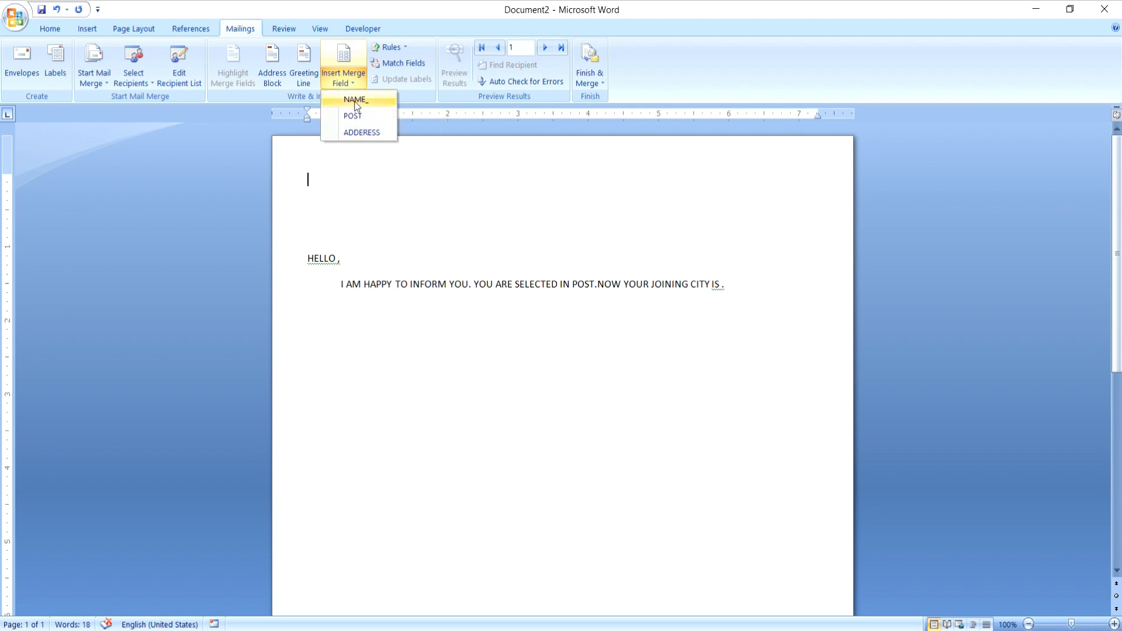
click(356, 100)
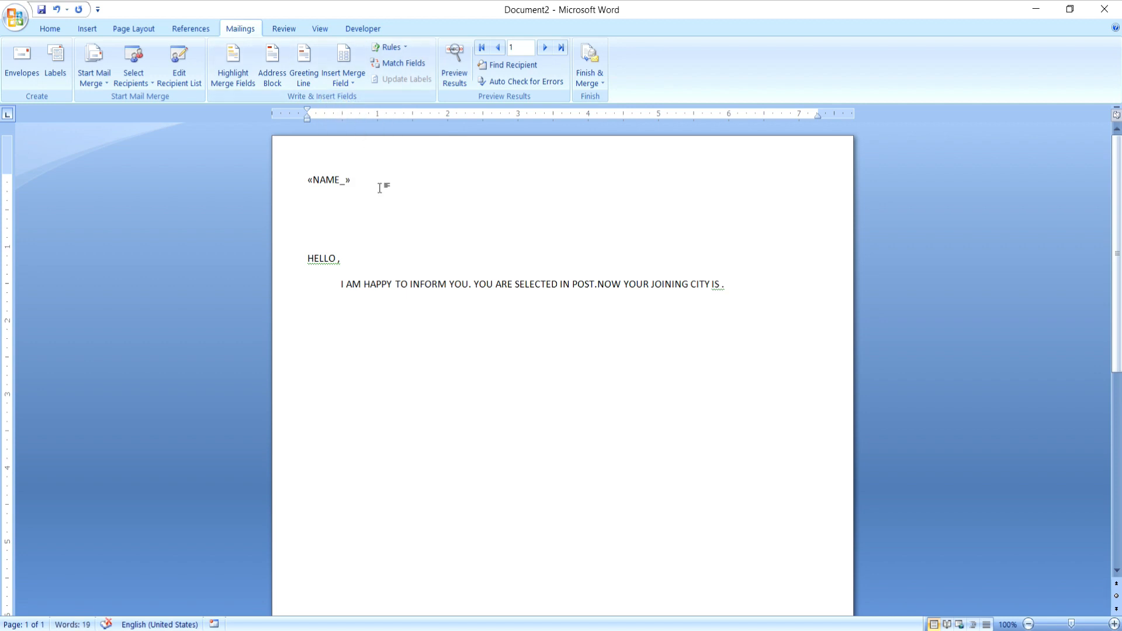
Insert the POST and ADDERESS merge fields on separate lines below NAME_, and remove the blank lines above HELLO.
key(Return)
click(344, 83)
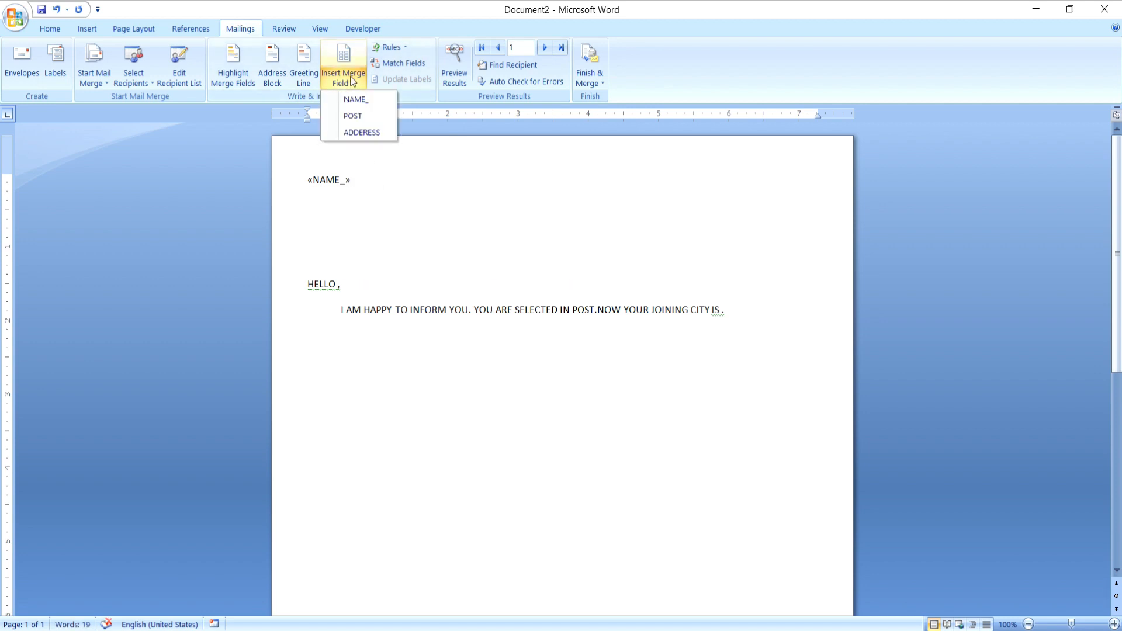
click(354, 113)
key(Return)
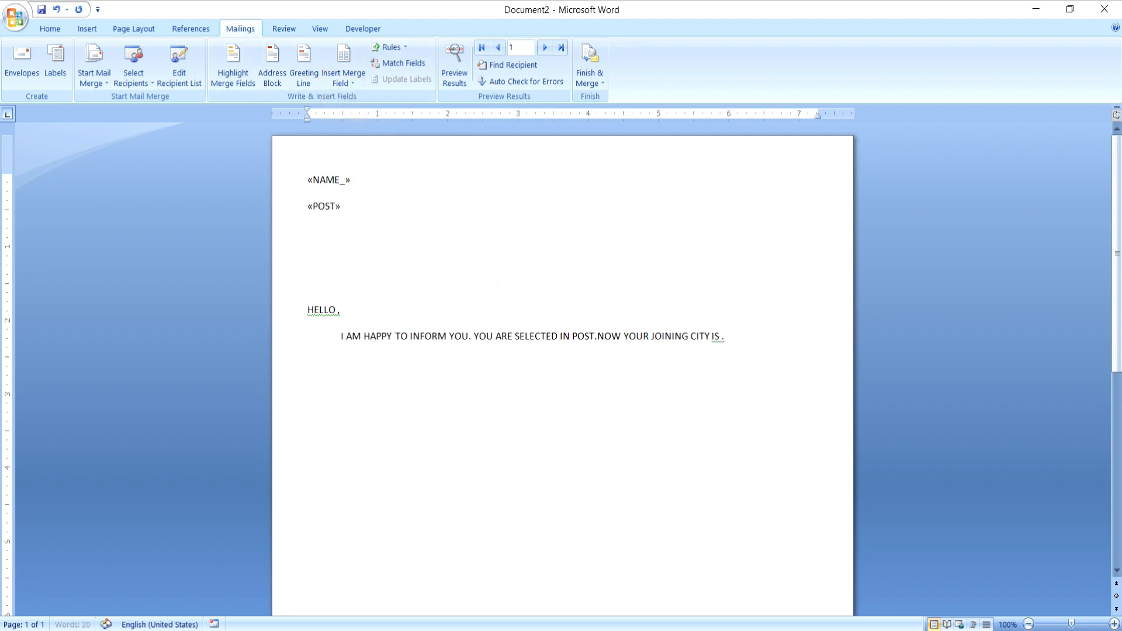
click(344, 79)
click(345, 133)
key(BackSpace)
key(BackSpace)
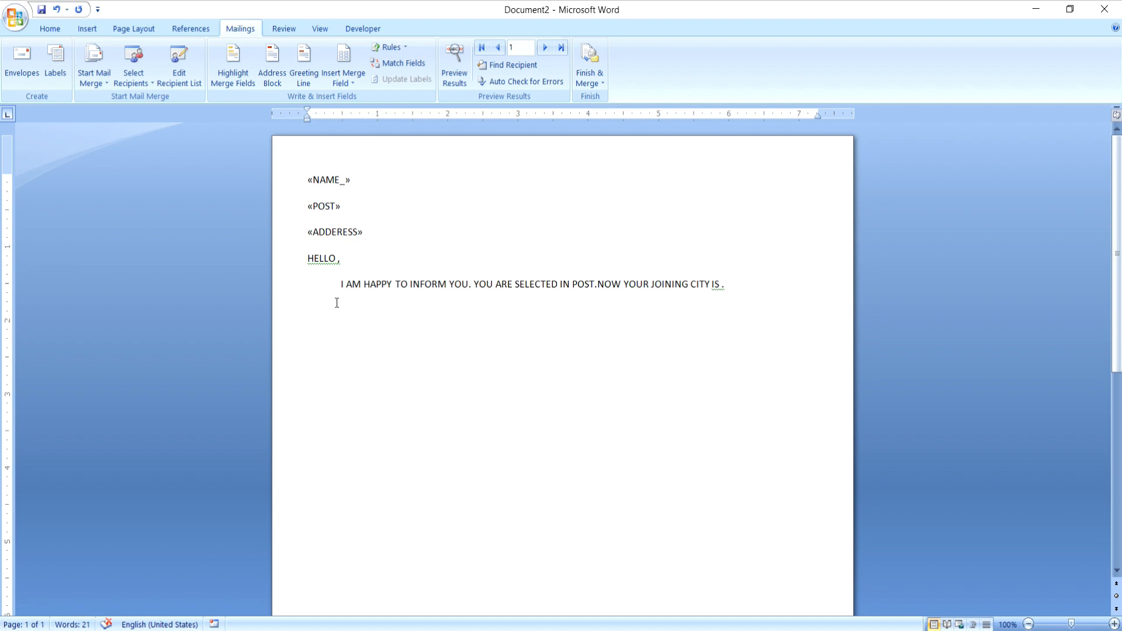
Try to copy the NAME_ merge field into the HELLO greeting, and delete the pasted fragment.
drag(365, 181, 303, 179)
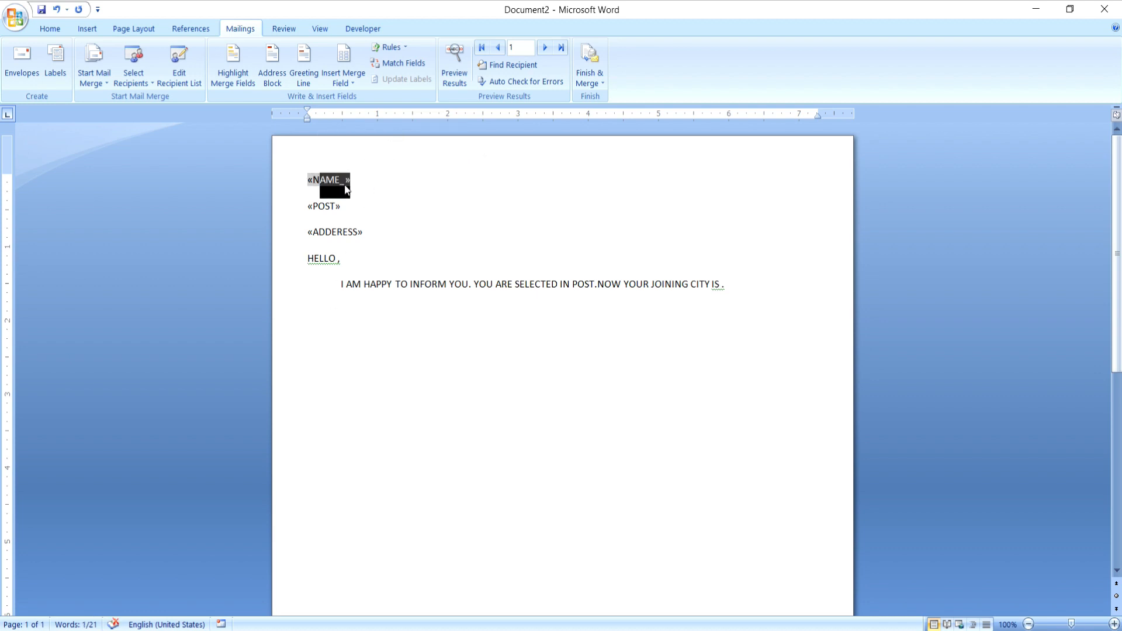
right_click(344, 184)
click(373, 212)
click(338, 258)
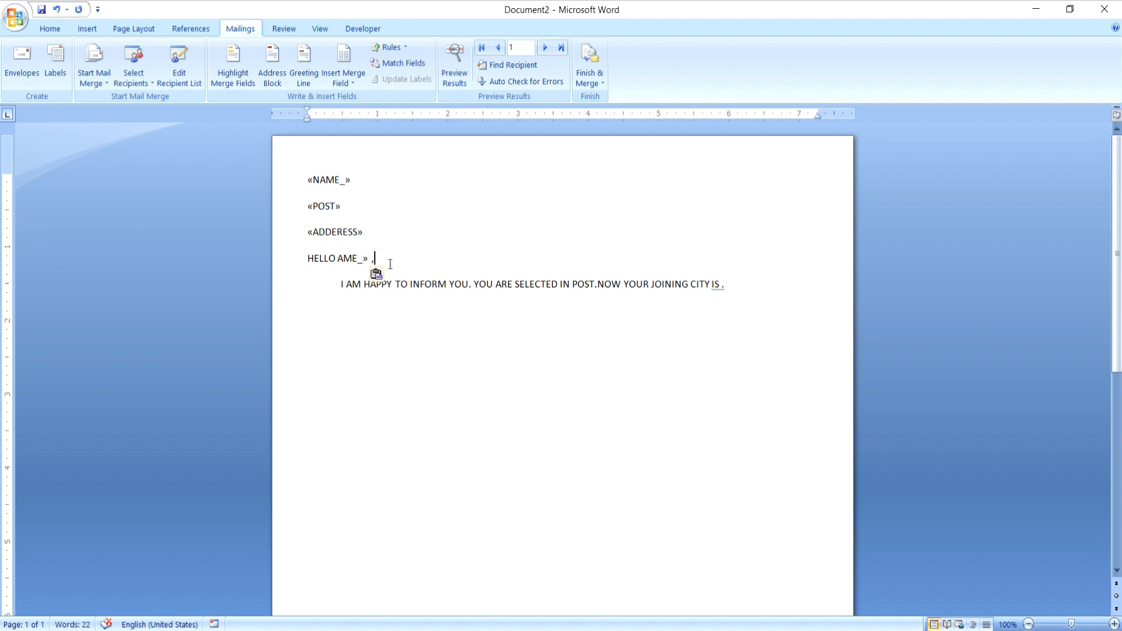
double_click(340, 260)
key(Delete)
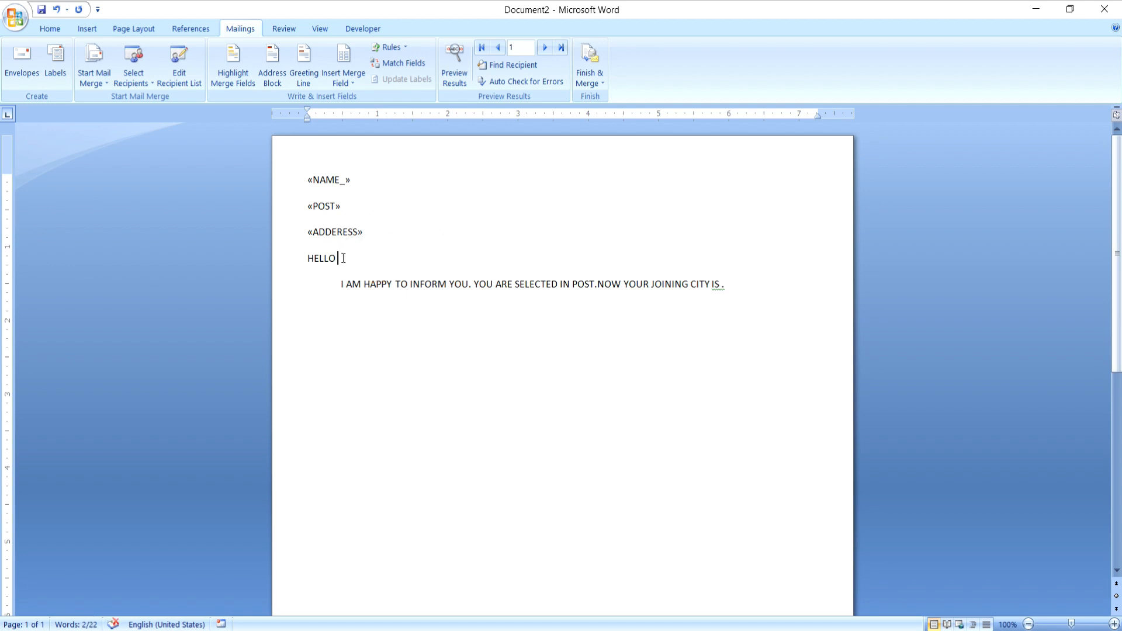
Copy the whole NAME_ merge field line and paste it after HELLO in the greeting.
click(279, 181)
right_click(319, 173)
right_click(325, 177)
right_click(325, 177)
click(352, 205)
click(350, 257)
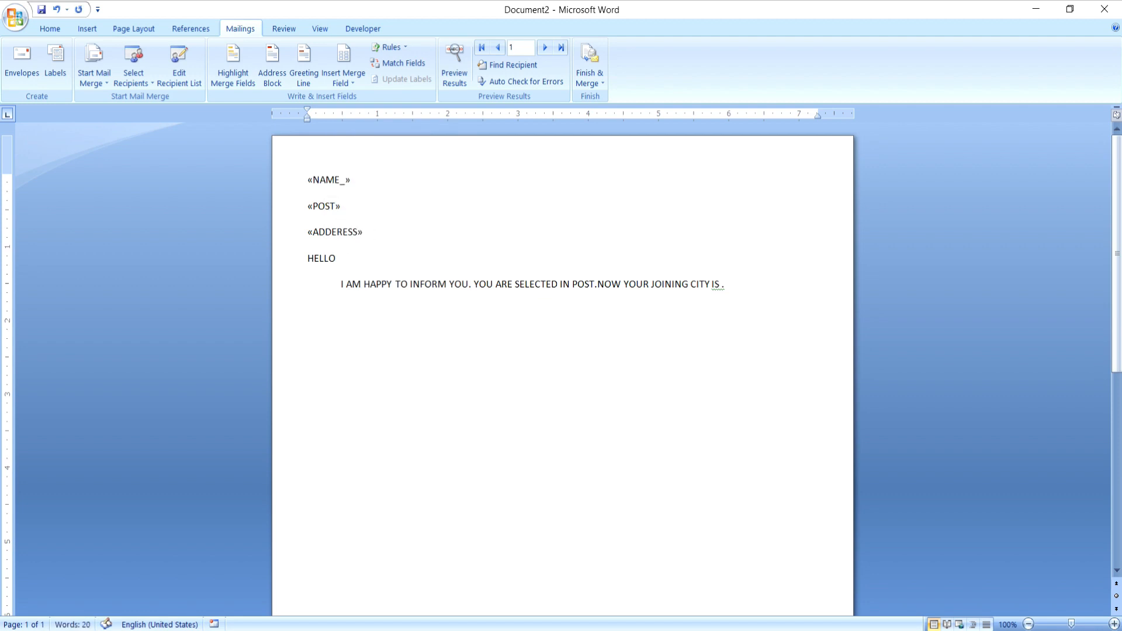
right_click(347, 265)
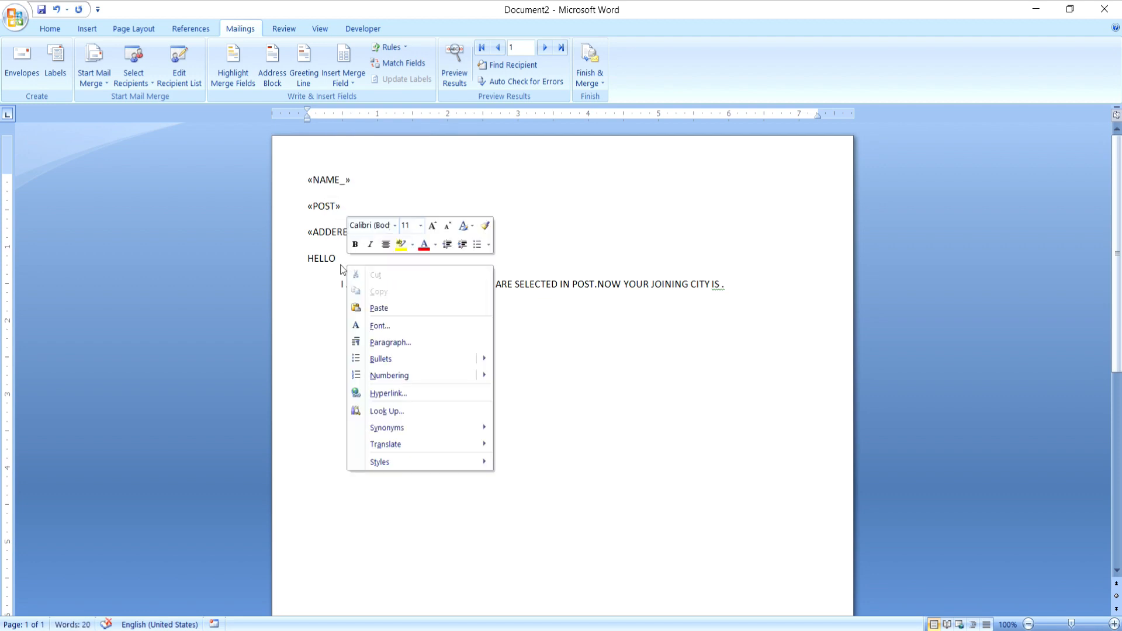
click(377, 308)
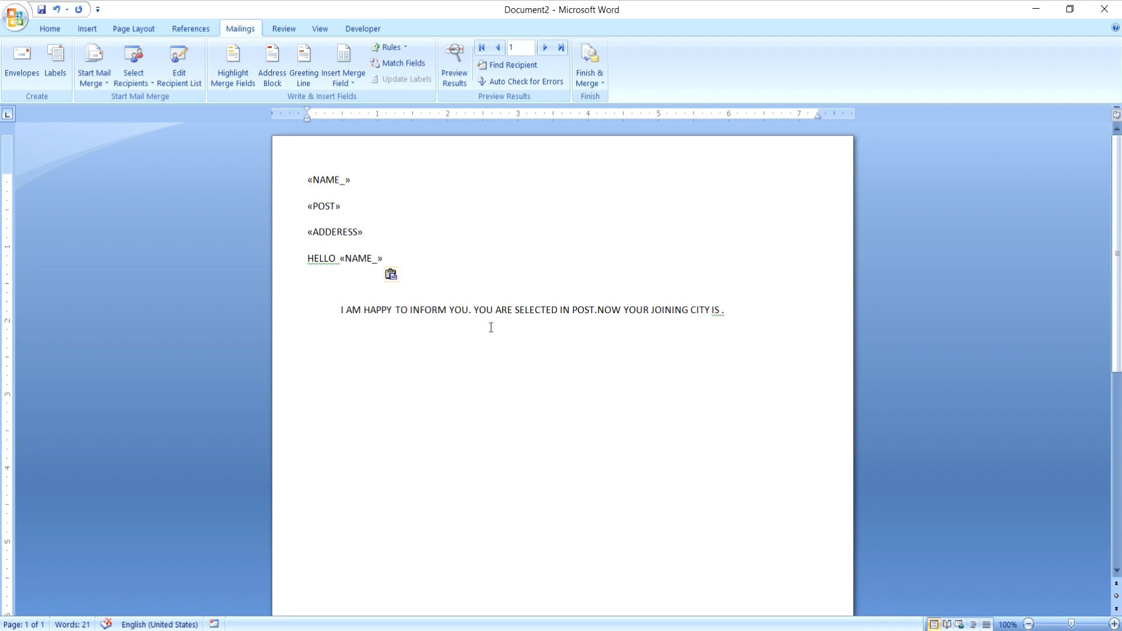
Copy the POST merge field line into the body after SELECTED IN POST, and rejoin the split sentence with spacing around the period.
double_click(327, 206)
right_click(322, 202)
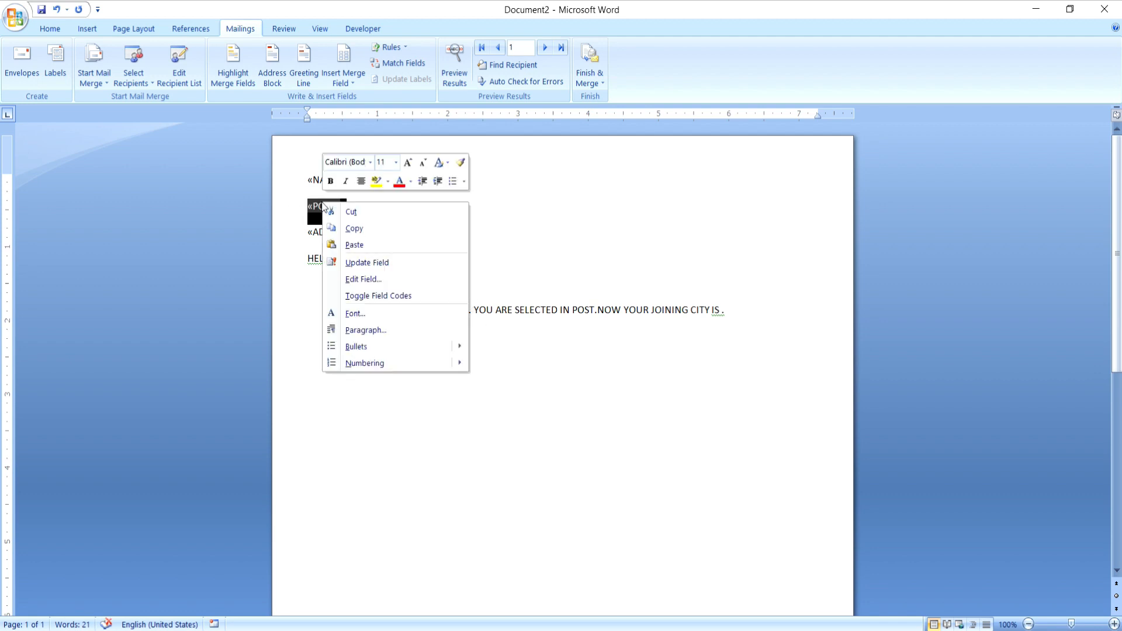
click(355, 229)
click(466, 368)
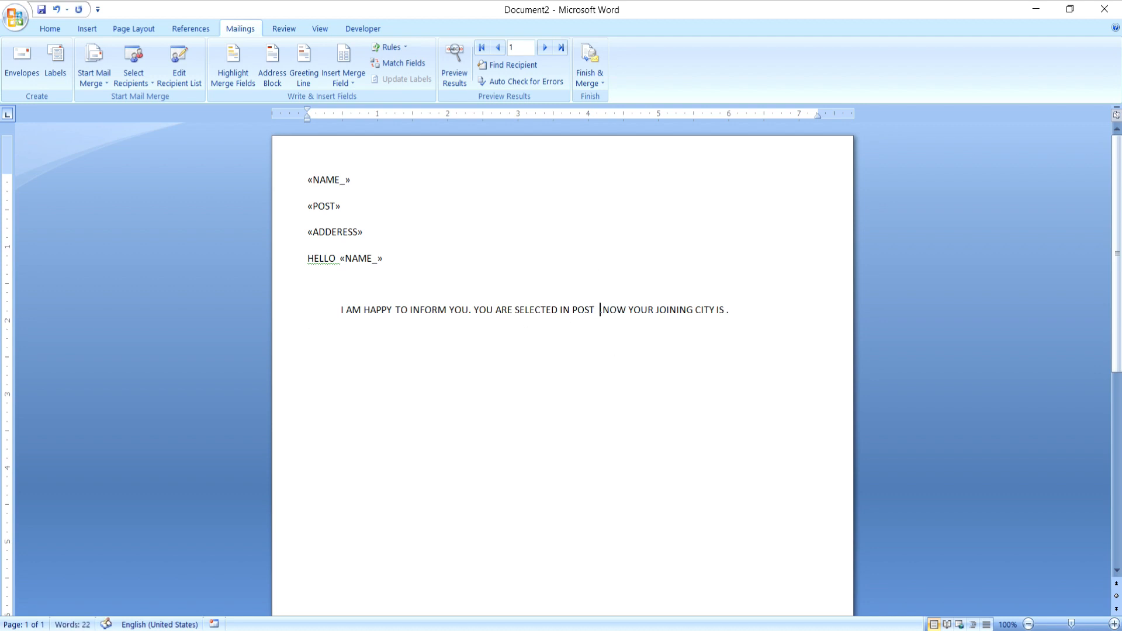
right_click(600, 309)
click(620, 353)
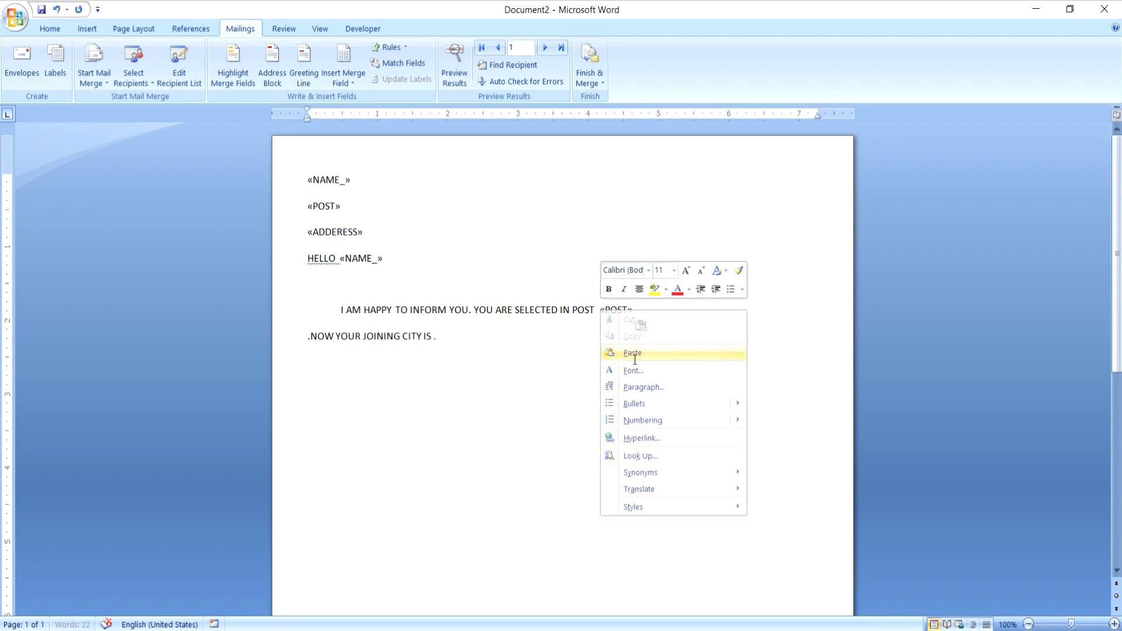
key(BackSpace)
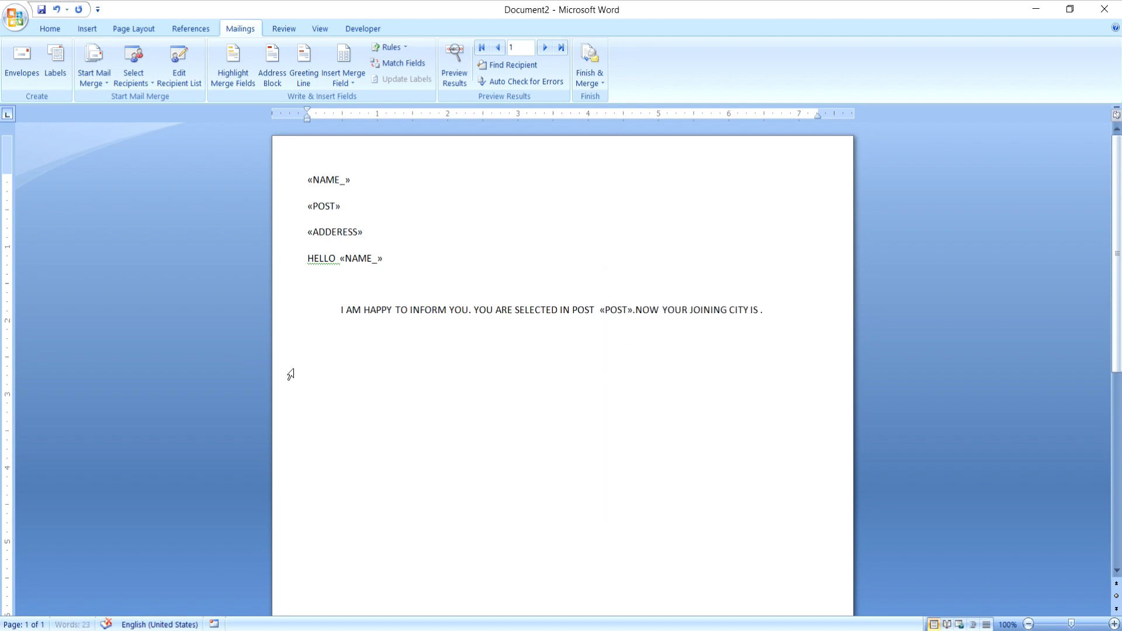
key(Delete)
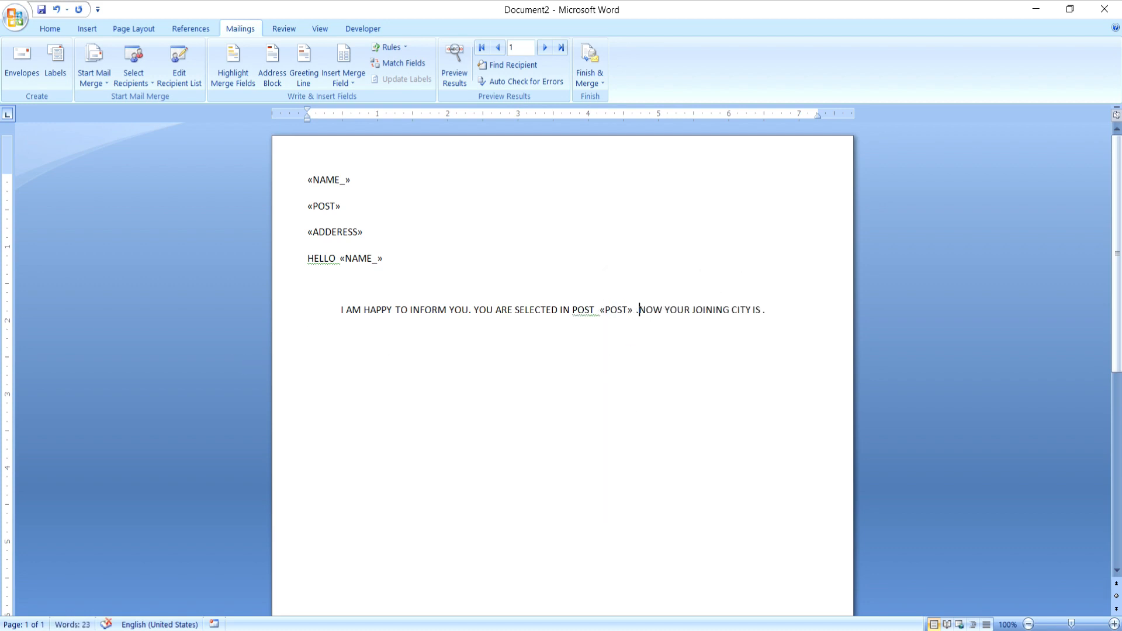
Try to copy the ADDERESS merge field after JOINING CITY IS, and cut the pasted fragment.
click(766, 309)
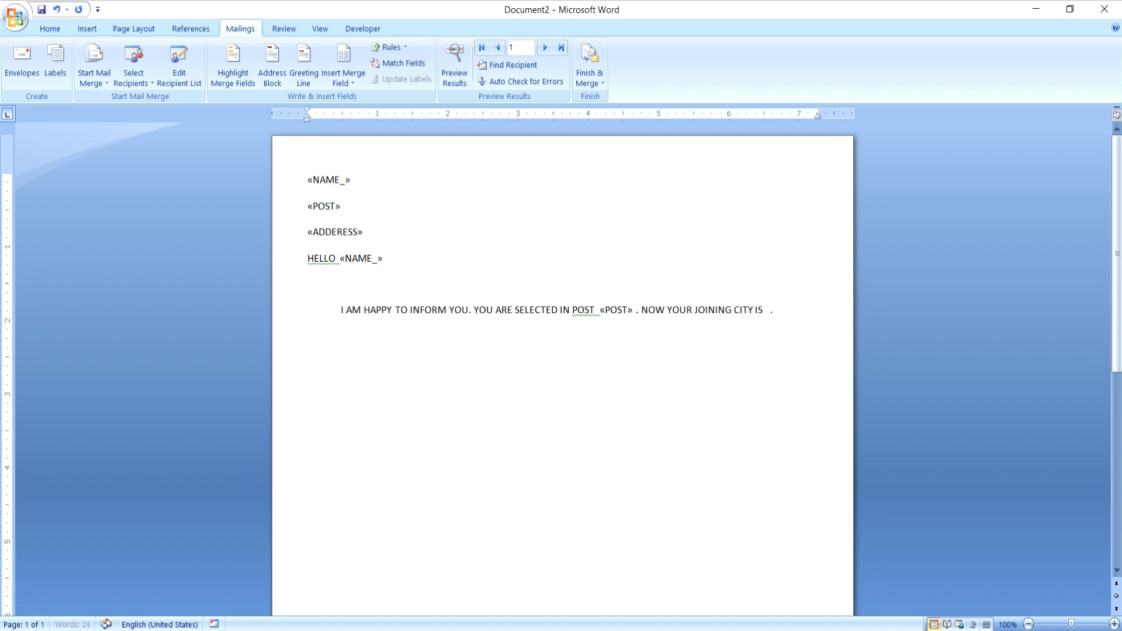
click(327, 232)
click(308, 232)
mouse_move(328, 233)
mouse_down()
mouse_move(315, 232)
mouse_move(361, 231)
mouse_move(320, 231)
mouse_up()
right_click(321, 232)
click(325, 256)
click(770, 310)
right_click(770, 310)
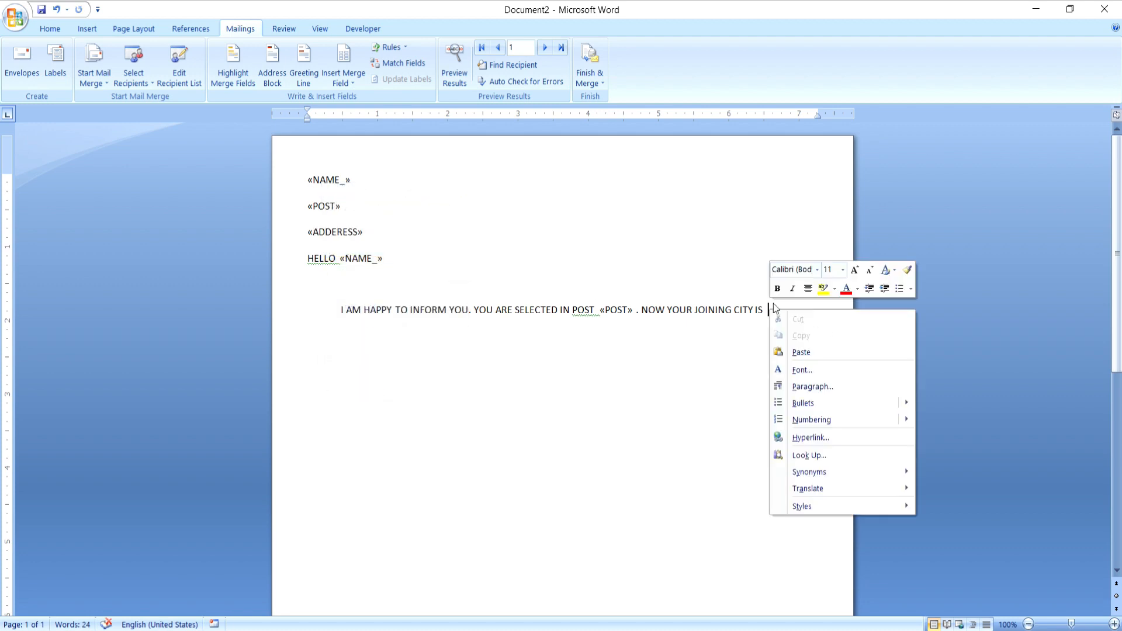
click(791, 352)
click(480, 406)
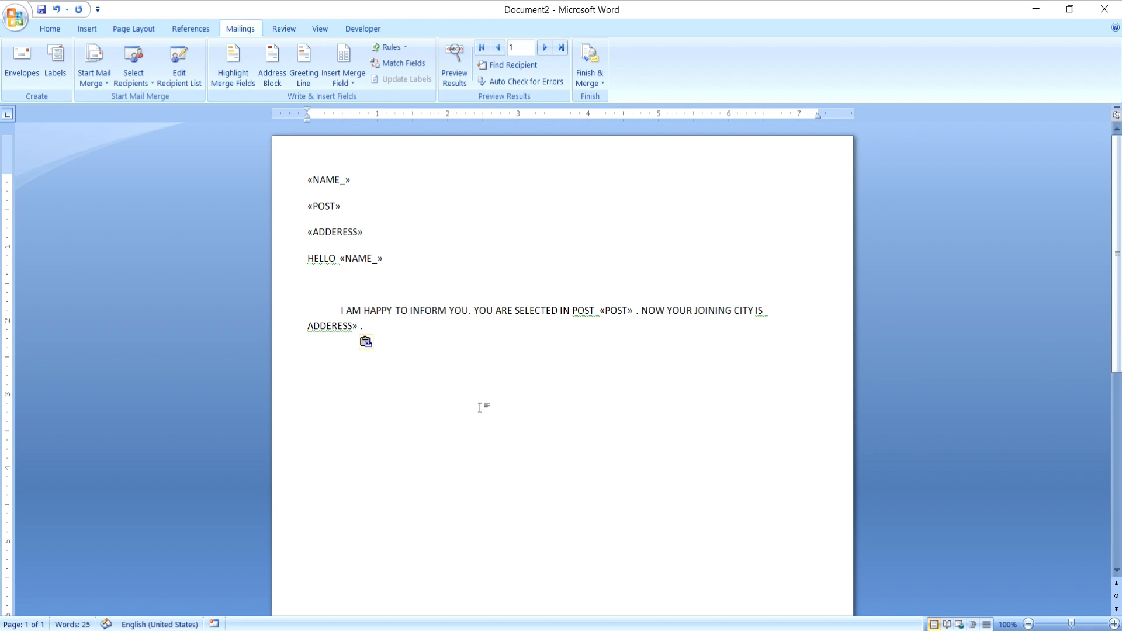
drag(359, 327, 307, 326)
right_click(325, 325)
click(350, 330)
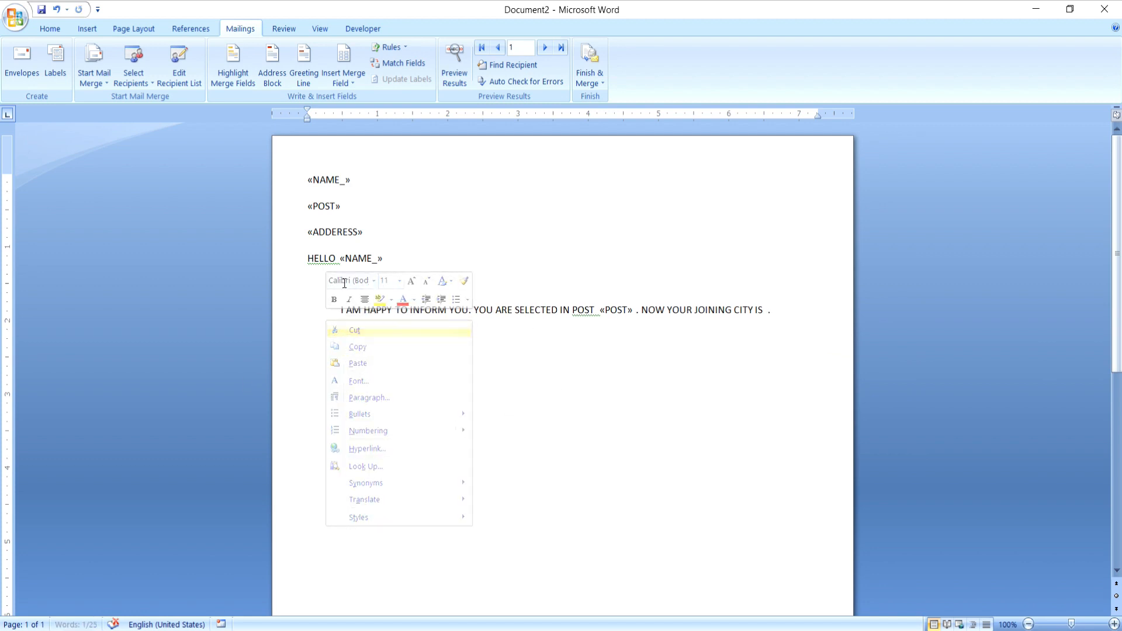
Copy the whole ADDERESS merge field line and paste it on the line below the JOINING CITY IS sentence.
drag(376, 233, 305, 240)
right_click(327, 236)
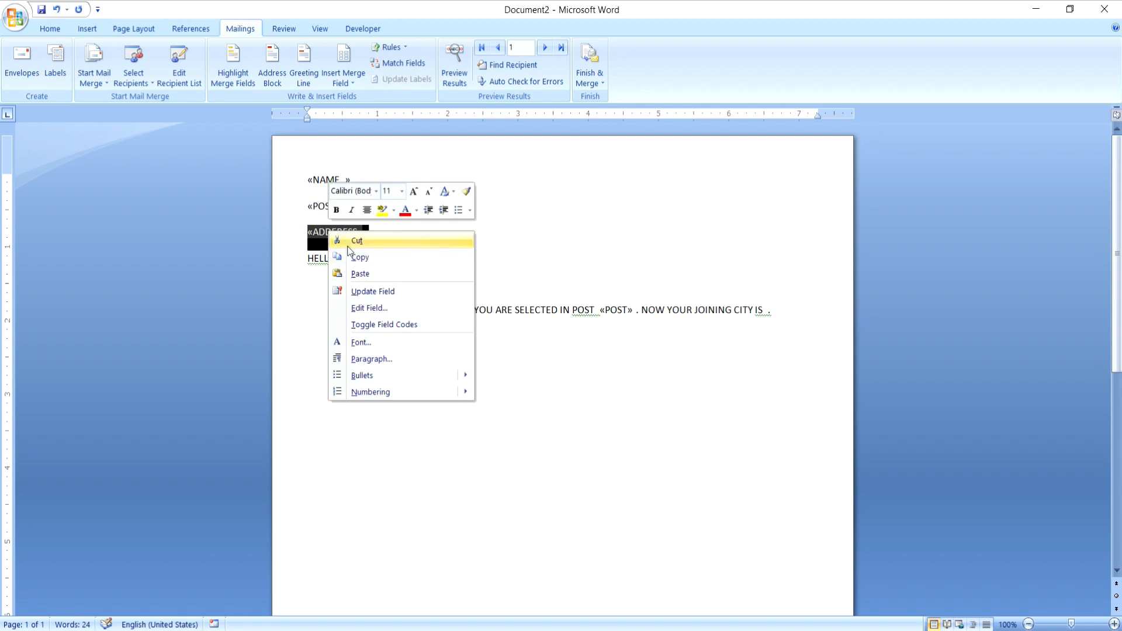
click(357, 258)
click(766, 309)
right_click(765, 310)
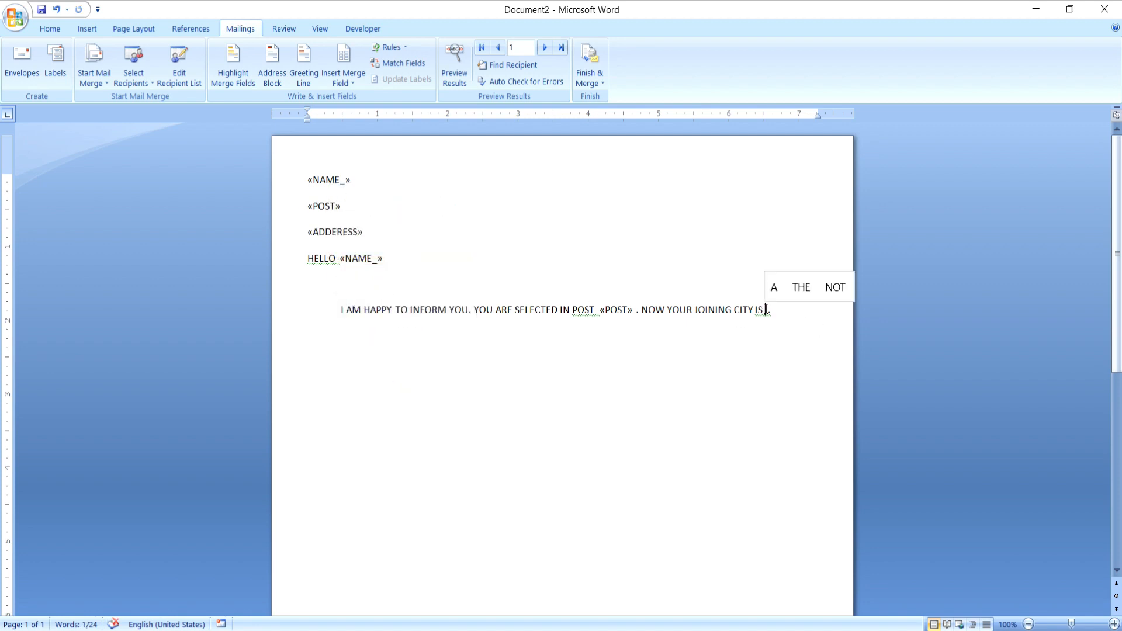
click(719, 366)
click(355, 331)
right_click(355, 332)
click(380, 378)
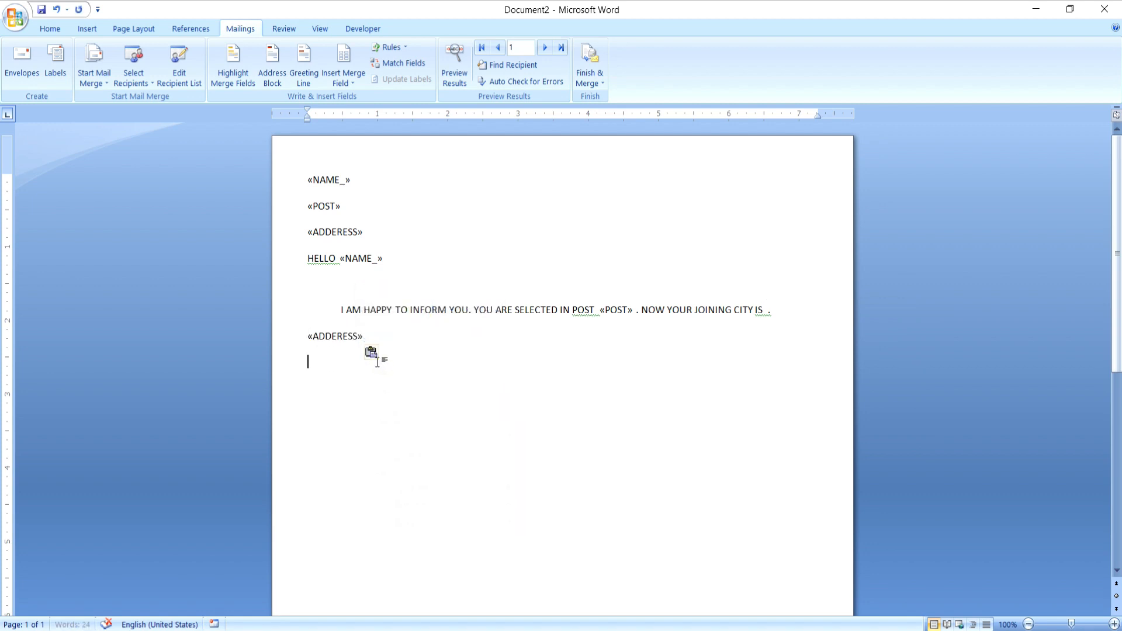
Add a period after the pasted ADDERESS field and delete the period following JOINING CITY IS.
text(.)
click(790, 309)
key(BackSpace)
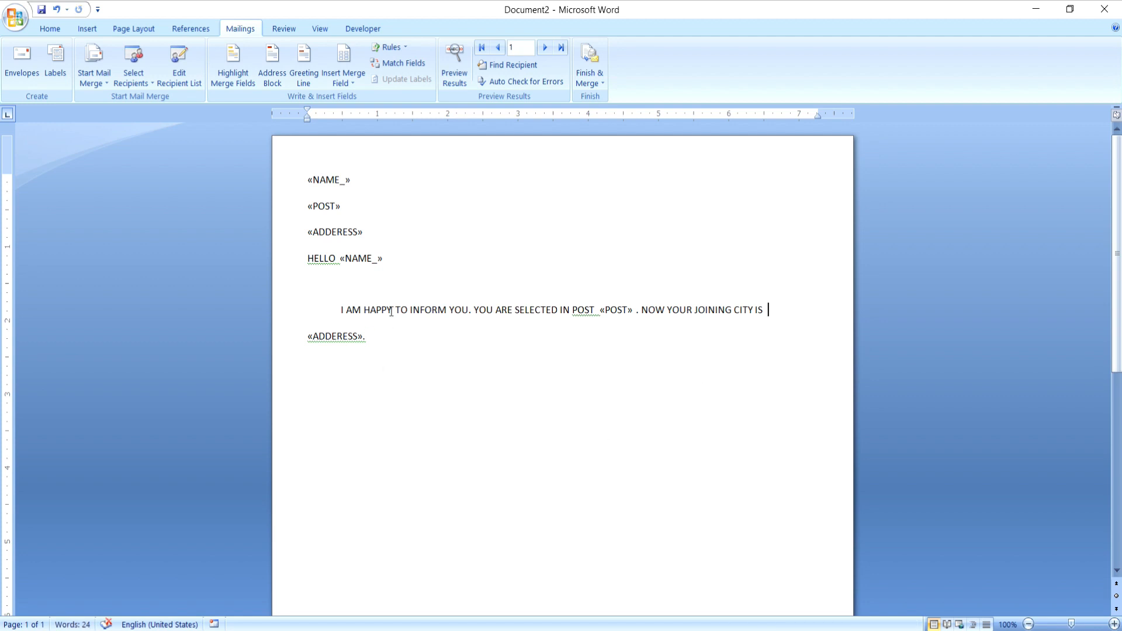
Preview the merged letter, check the recipient table in the Book2 Excel workbook, and return to the Word letter.
click(454, 85)
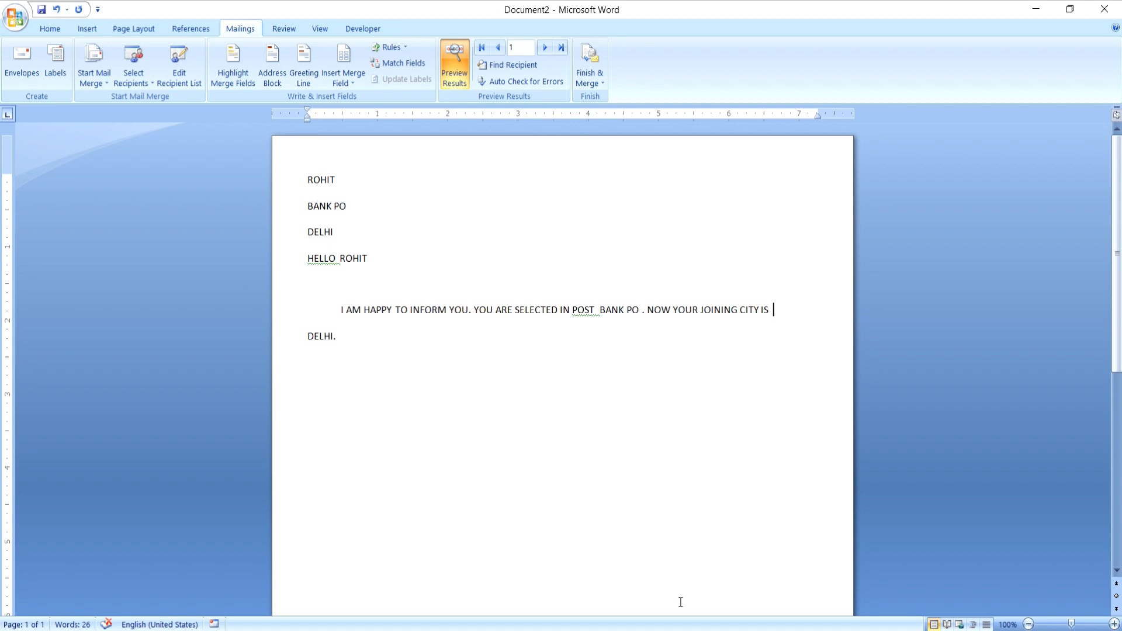
click(693, 619)
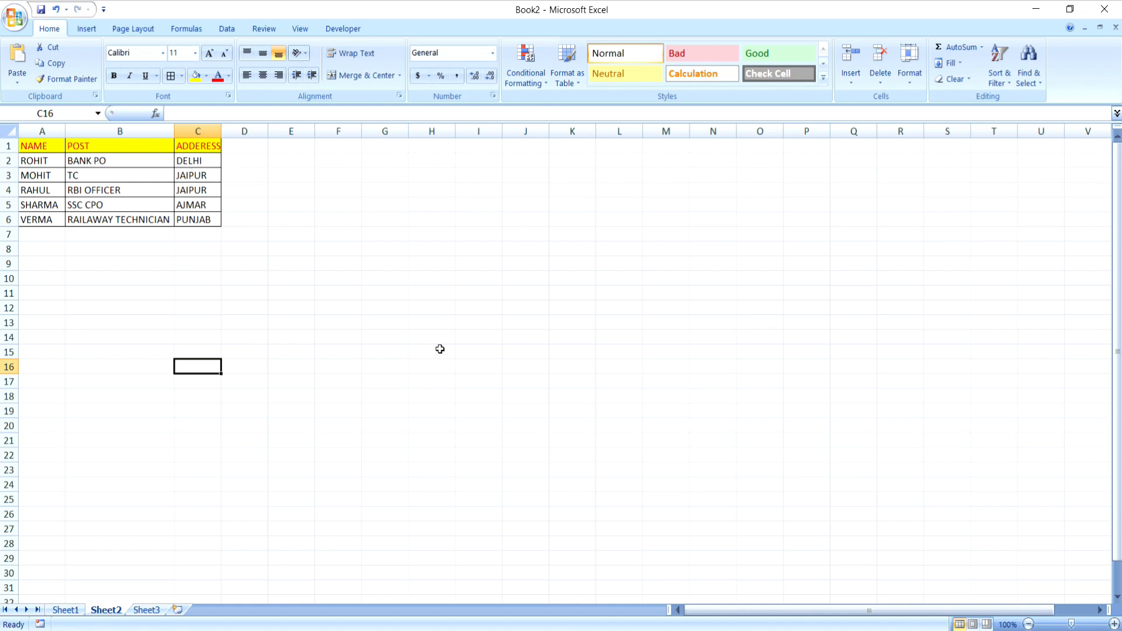
mouse_move(703, 630)
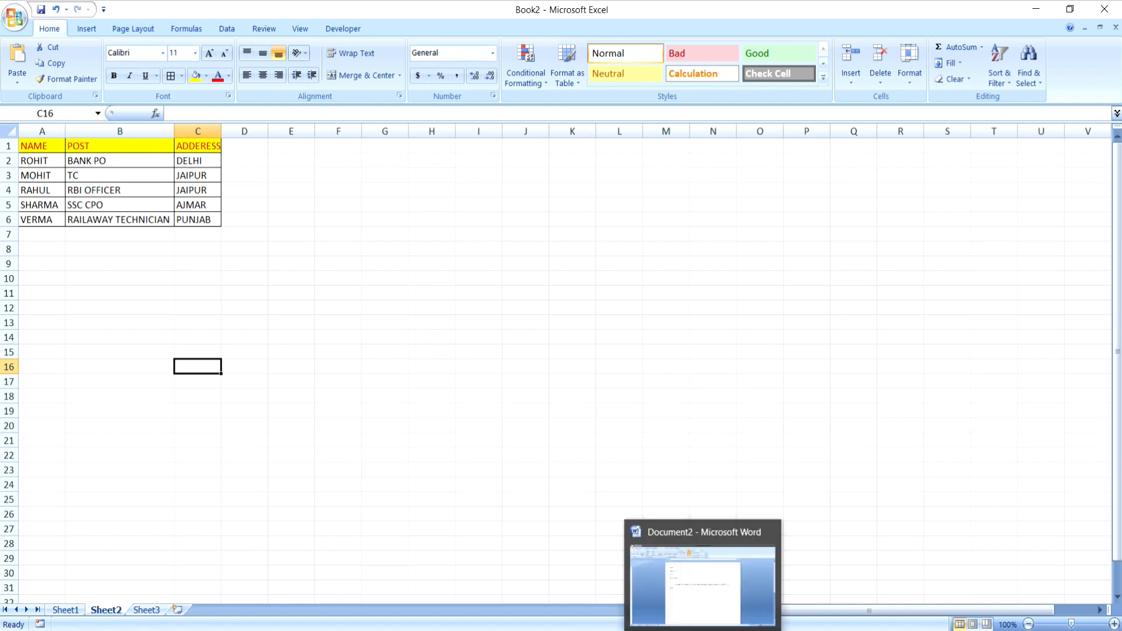
click(702, 630)
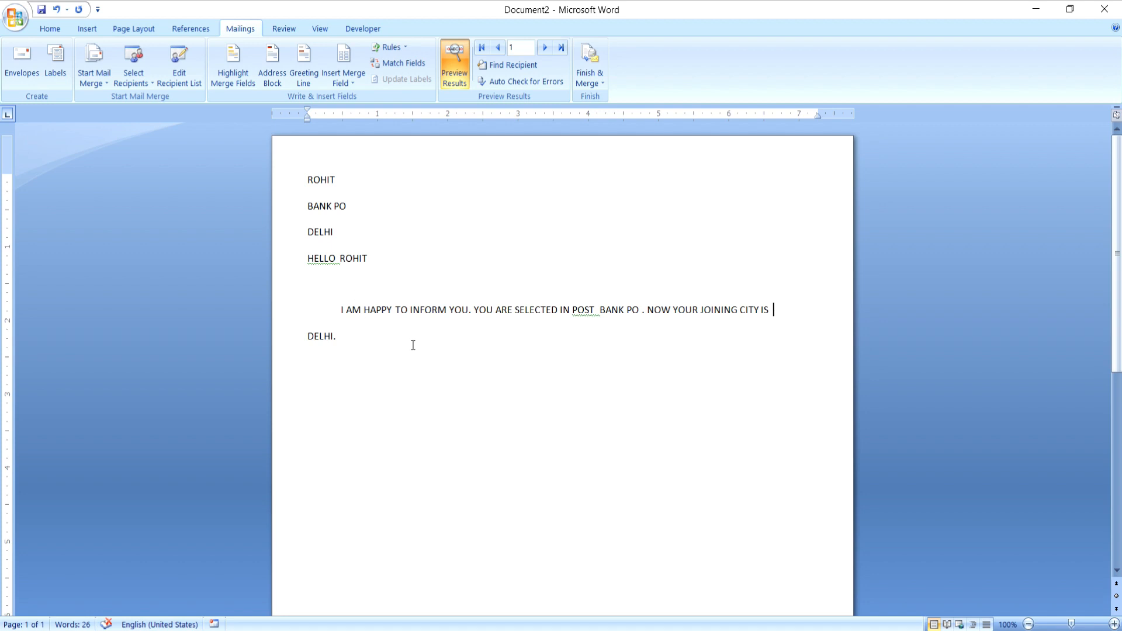
Preview the letter for each remaining recipient, from record 2 through record 5.
click(546, 48)
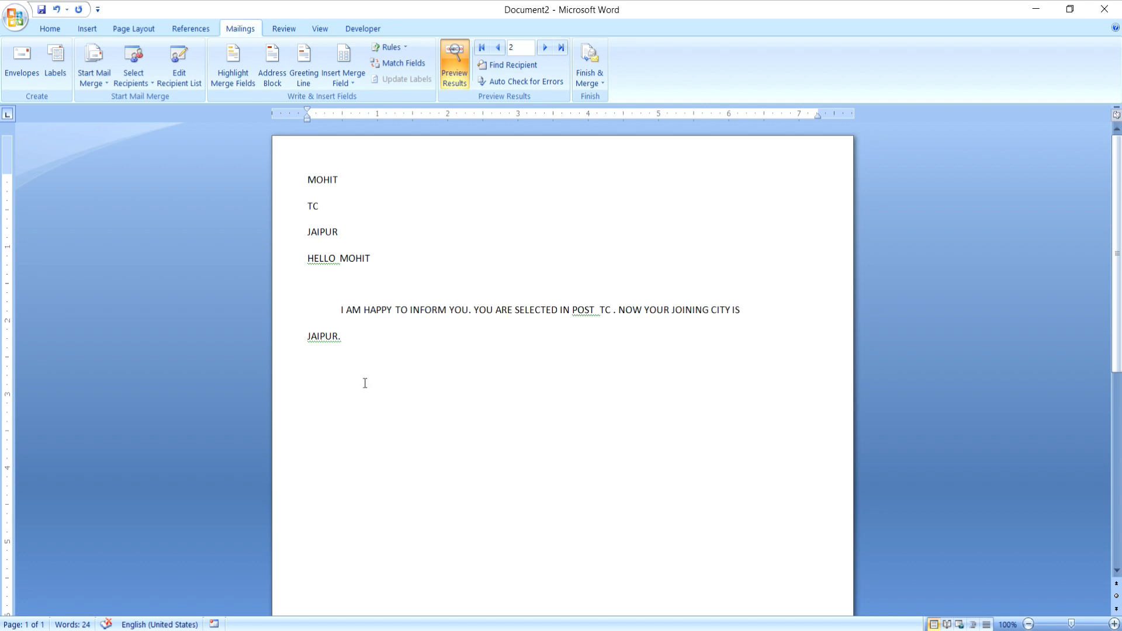
click(544, 47)
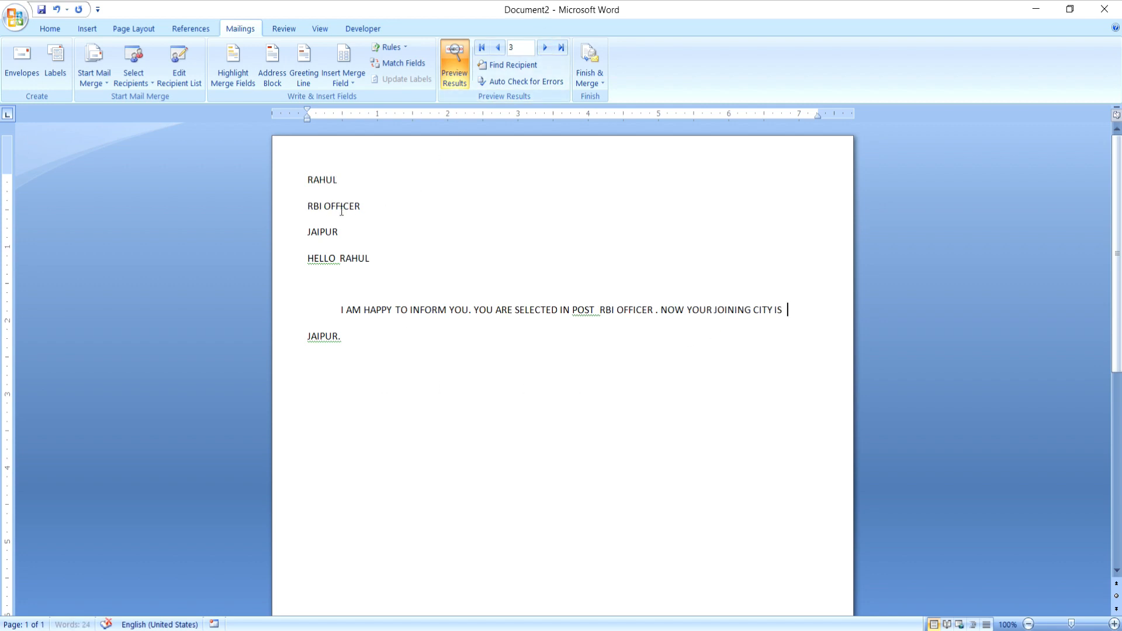
click(545, 48)
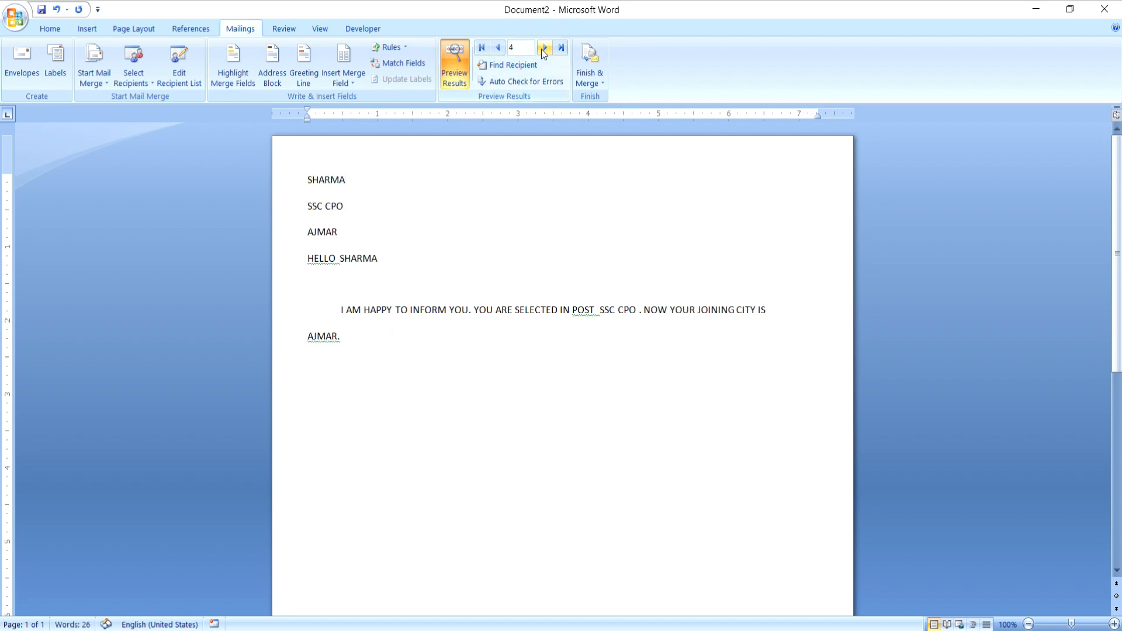
click(544, 49)
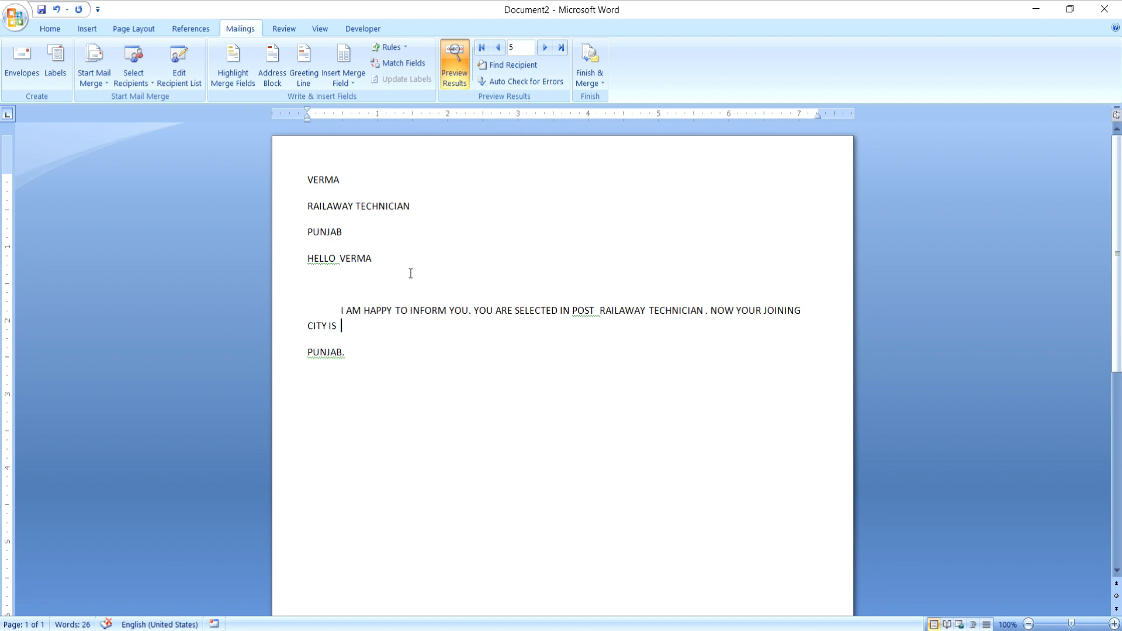
Examine the current-record and record-range options for printing the merged letters, and close them without printing.
click(590, 72)
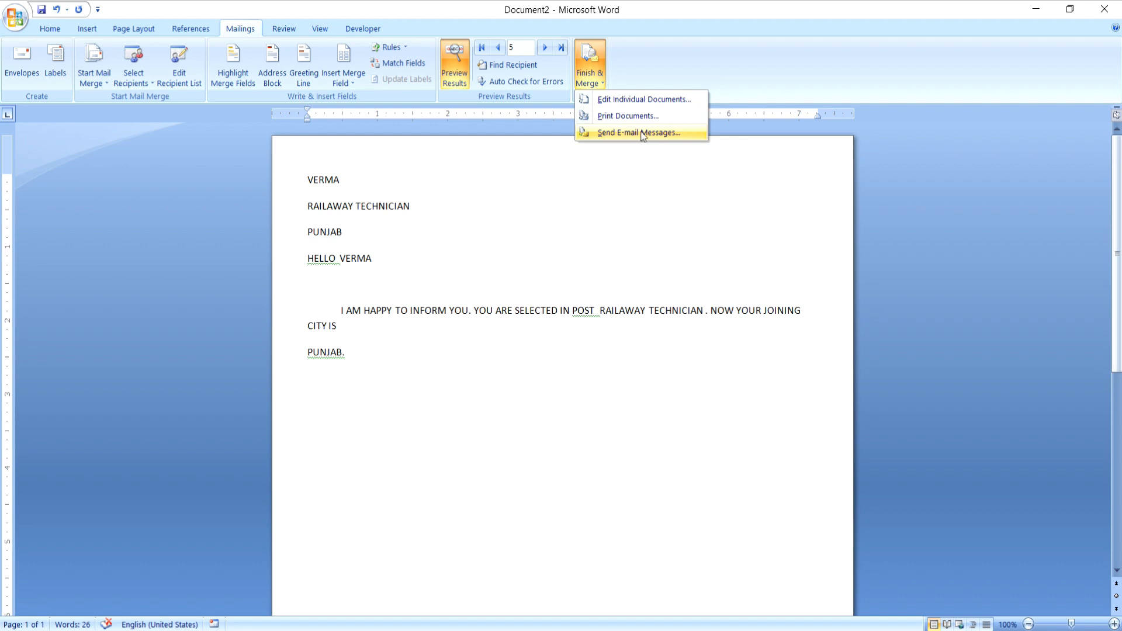
click(609, 119)
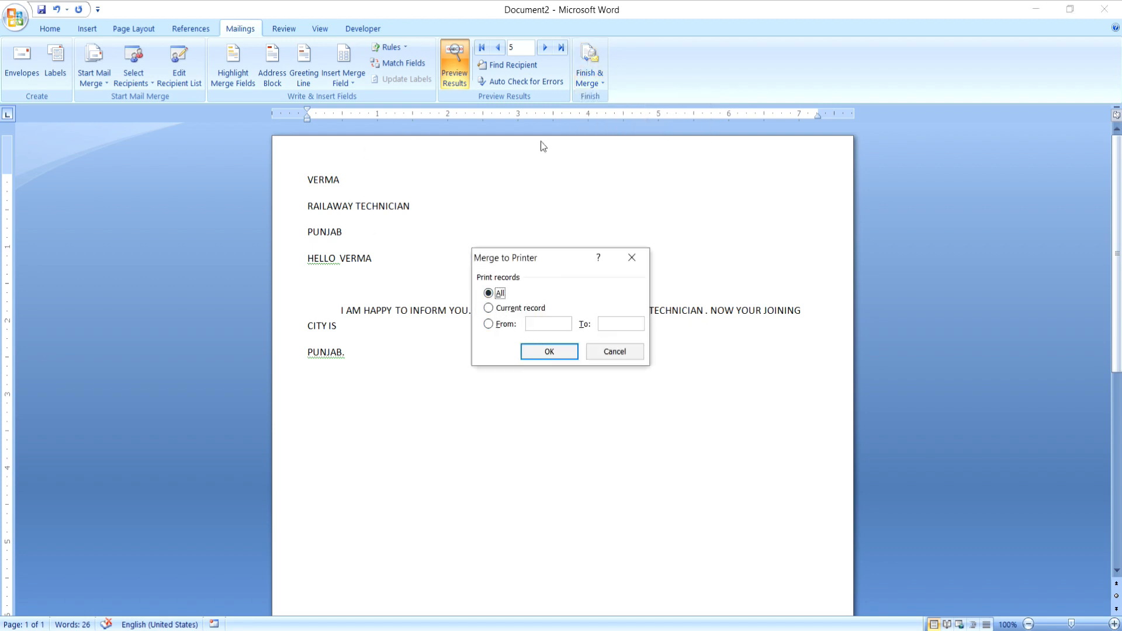
click(489, 308)
click(489, 324)
click(631, 263)
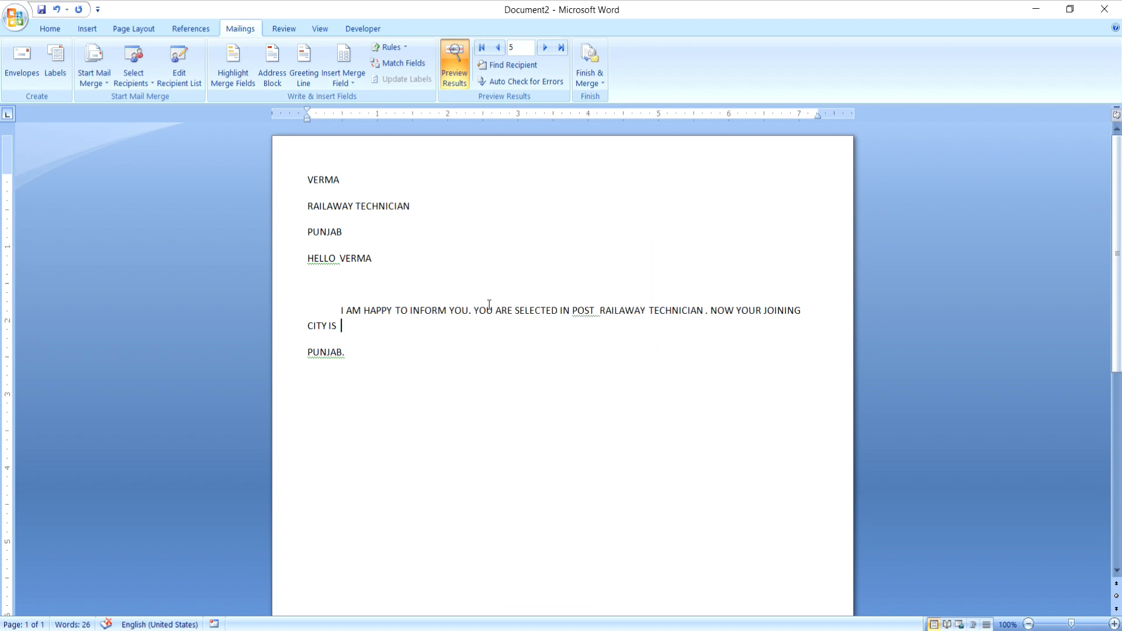